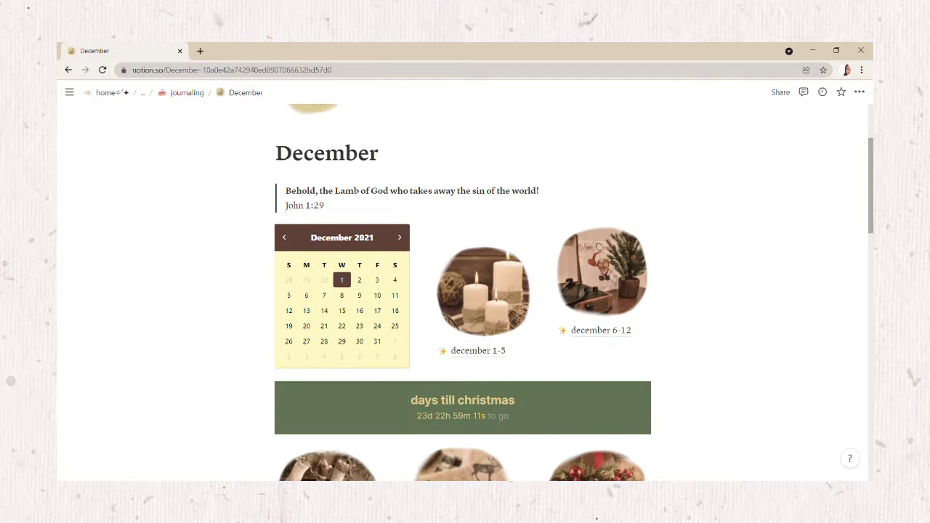
{"action": "scroll", "coordinate": [464, 291], "scroll_direction": "down", "scroll_amount": 5}
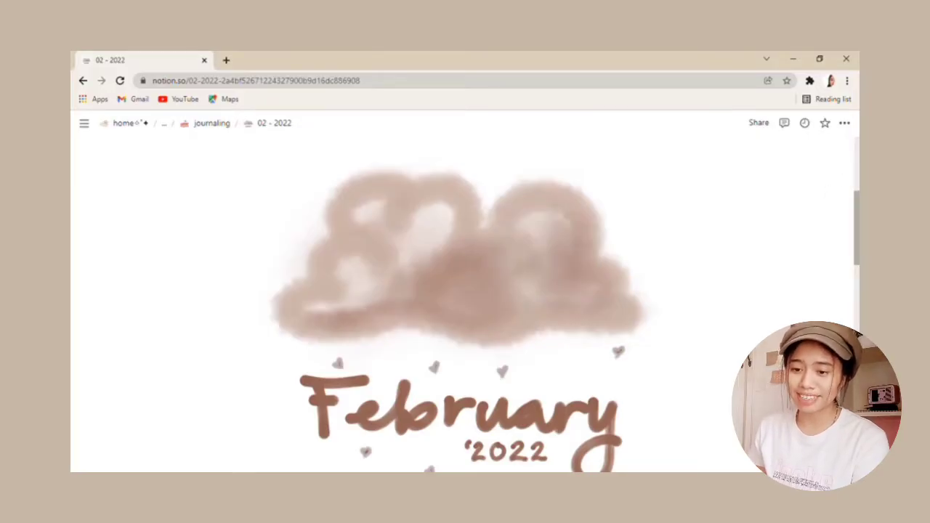
{"action": "scroll", "coordinate": [465, 305], "scroll_direction": "down", "scroll_amount": 2}
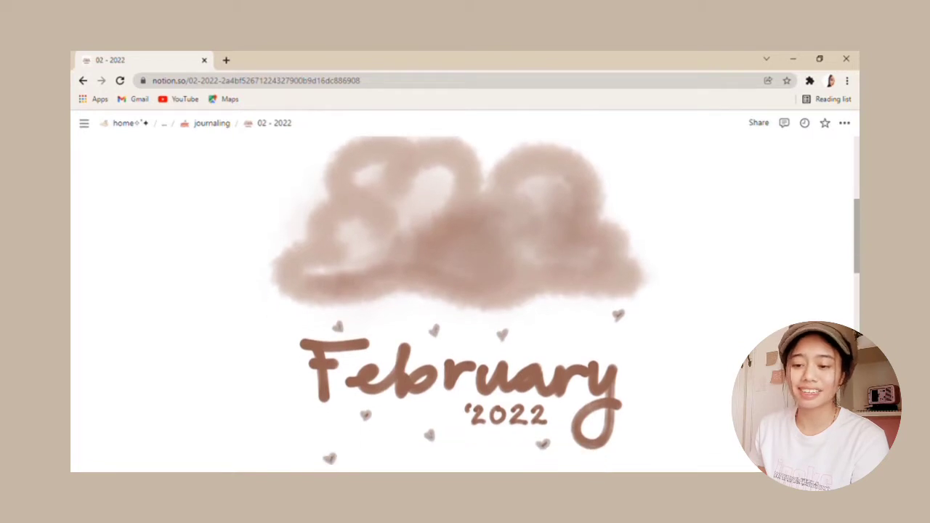
{"action": "scroll", "coordinate": [465, 305], "scroll_direction": "down", "scroll_amount": 5}
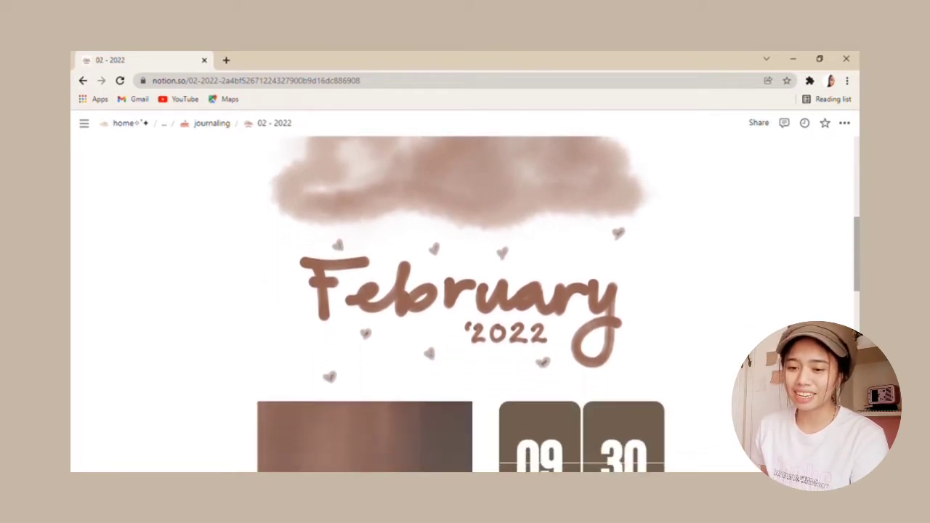
{"action": "scroll", "coordinate": [465, 305], "scroll_direction": "down", "scroll_amount": 4}
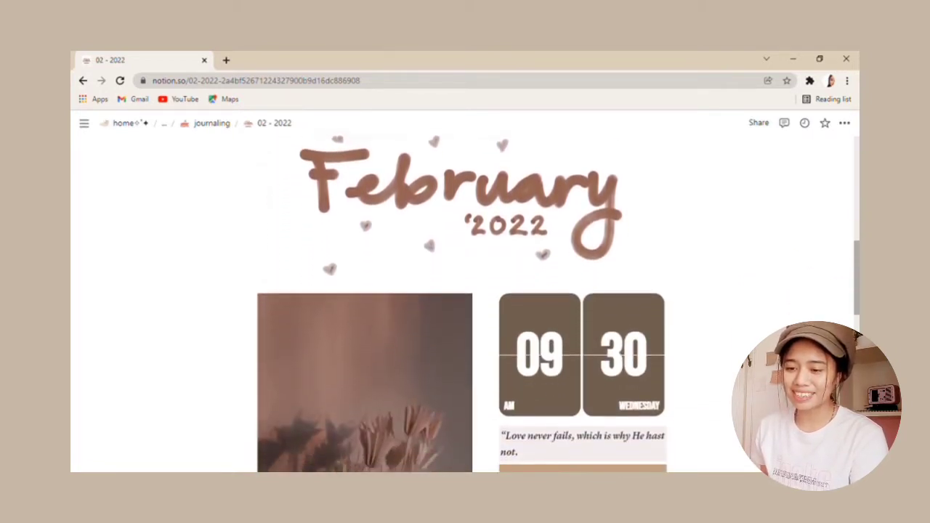
{"action": "scroll", "coordinate": [465, 305], "scroll_direction": "down", "scroll_amount": 3}
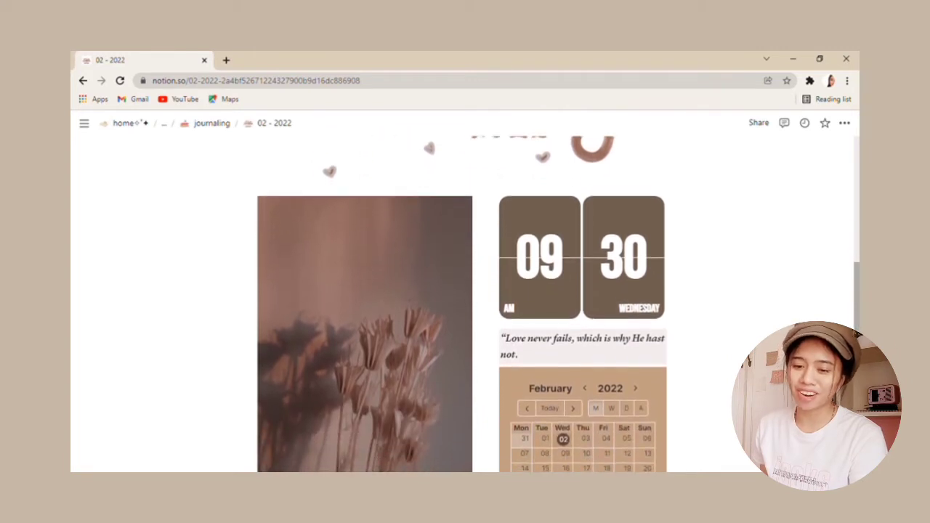
{"action": "scroll", "coordinate": [465, 305], "scroll_direction": "down", "scroll_amount": 1}
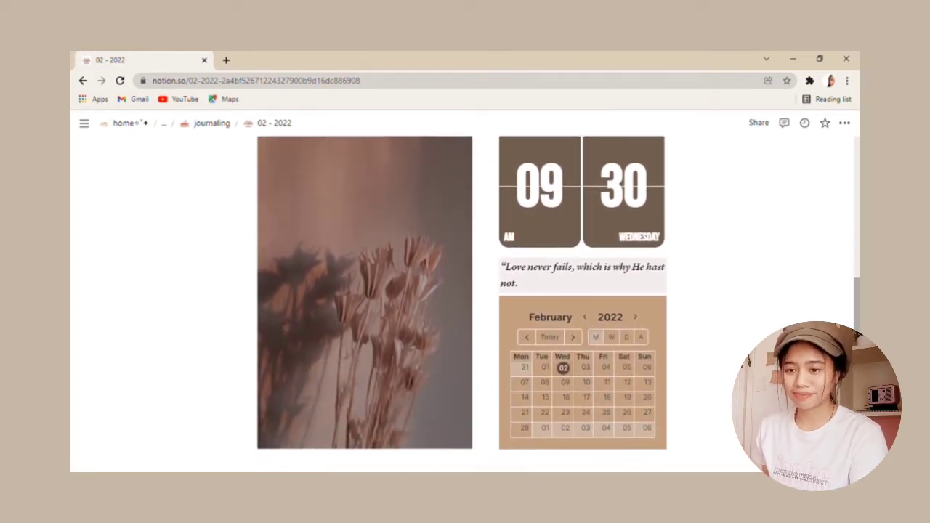
{"action": "scroll", "coordinate": [465, 305], "scroll_direction": "down", "scroll_amount": 3}
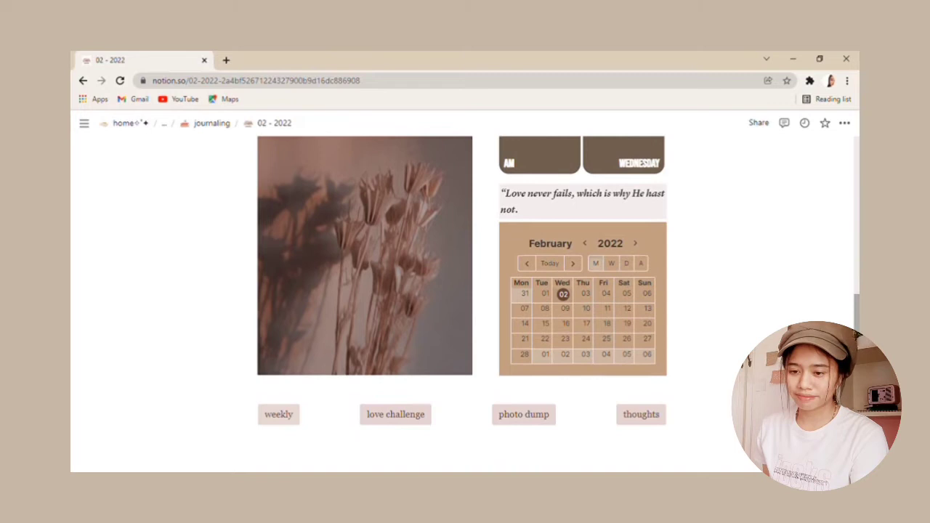
{"action": "scroll", "coordinate": [465, 305], "scroll_direction": "down", "scroll_amount": 3}
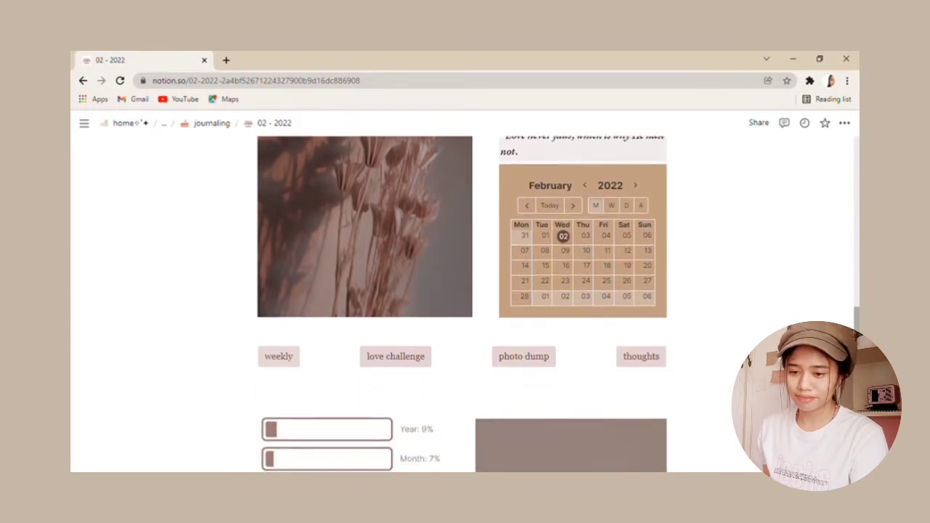
{"action": "scroll", "coordinate": [465, 305], "scroll_direction": "down", "scroll_amount": 3}
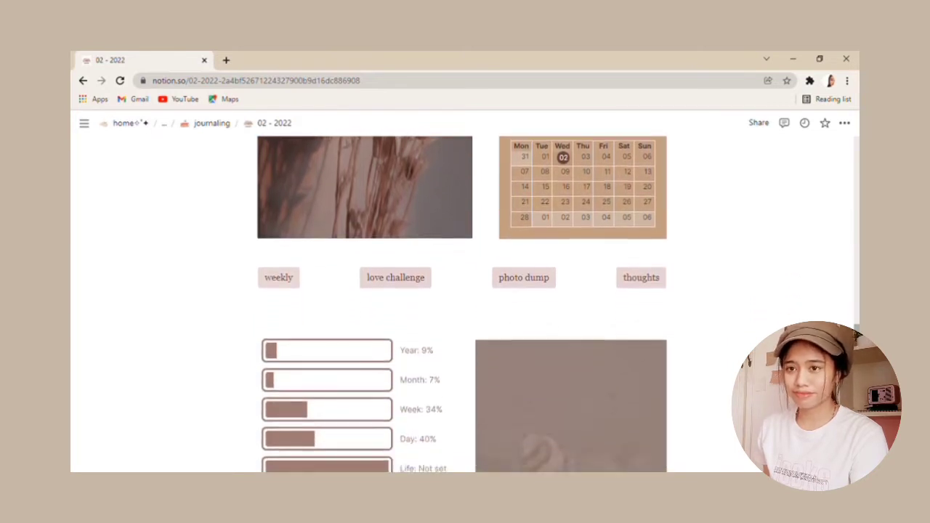
{"action": "scroll", "coordinate": [465, 305], "scroll_direction": "down", "scroll_amount": 2}
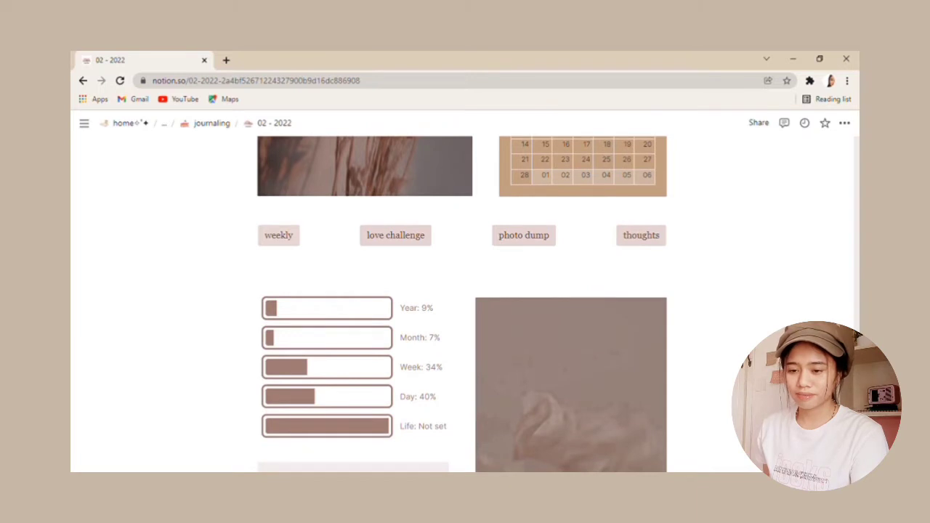
{"action": "scroll", "coordinate": [465, 305], "scroll_direction": "down", "scroll_amount": 4}
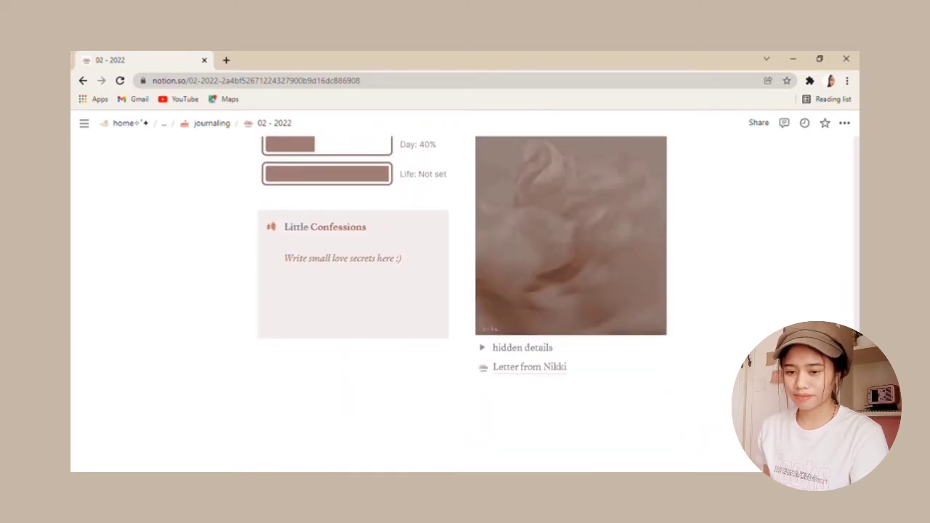
{"action": "scroll", "coordinate": [465, 305], "scroll_direction": "up", "scroll_amount": 5}
{"action": "scroll", "coordinate": [465, 305], "scroll_direction": "down", "scroll_amount": 2}
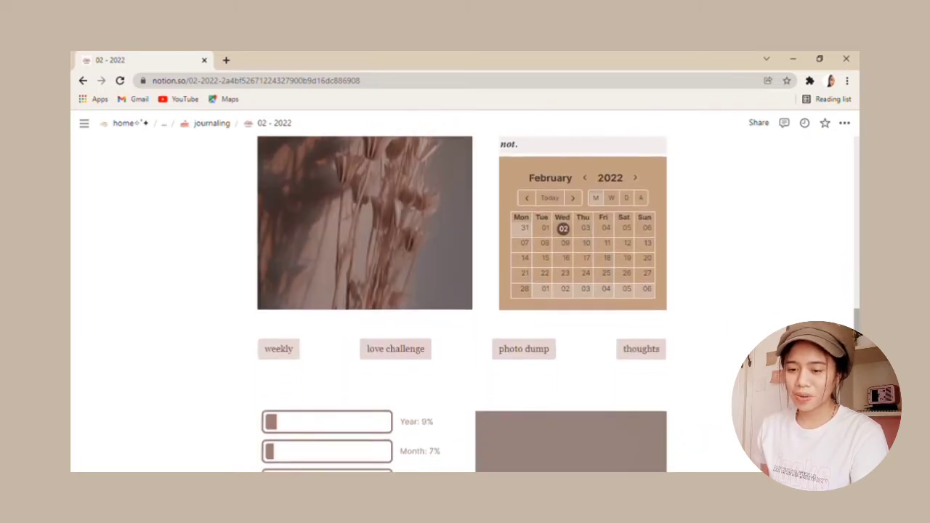
{"action": "scroll", "coordinate": [465, 305], "scroll_direction": "down", "scroll_amount": 1}
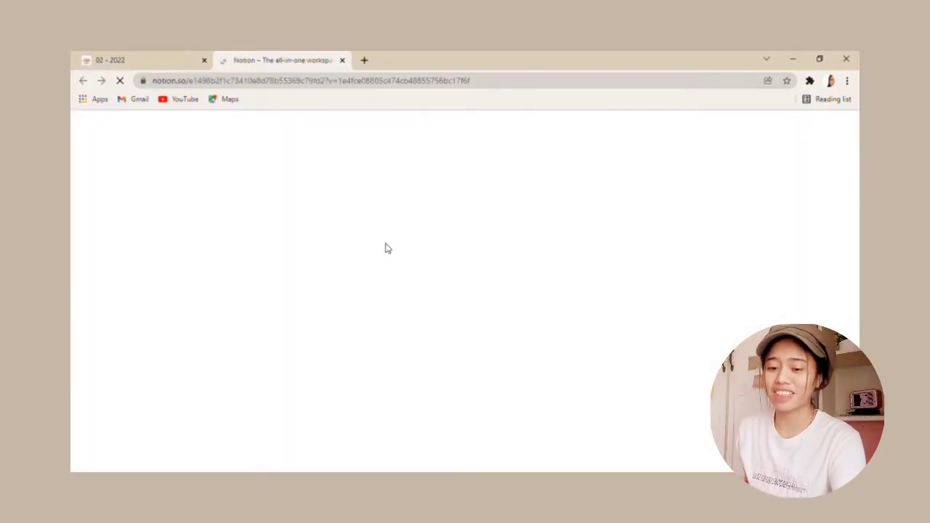
Step: Scroll through the February 2022 calendar of daily acts of love in the 28 - Day Love Challenge
{"action": "scroll", "coordinate": [465, 290], "scroll_direction": "down", "scroll_amount": 1}
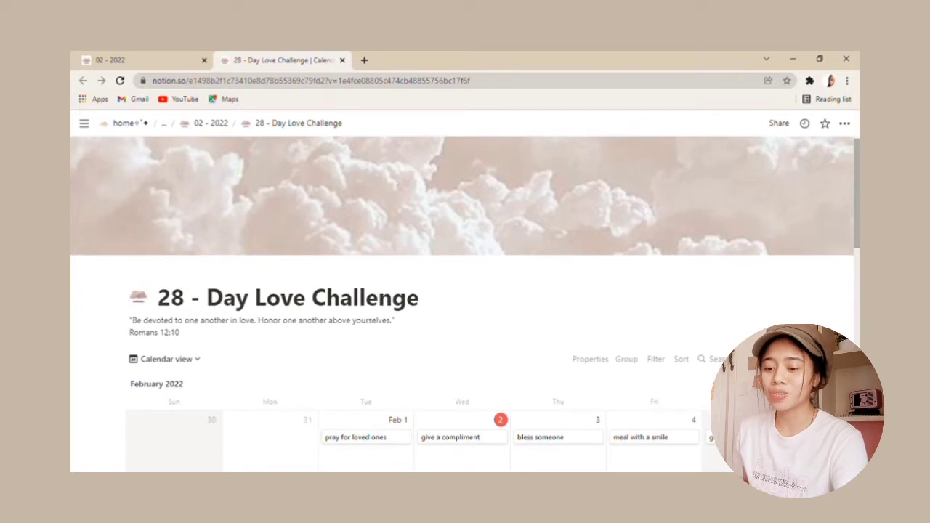
{"action": "scroll", "coordinate": [465, 295], "scroll_direction": "down", "scroll_amount": 2}
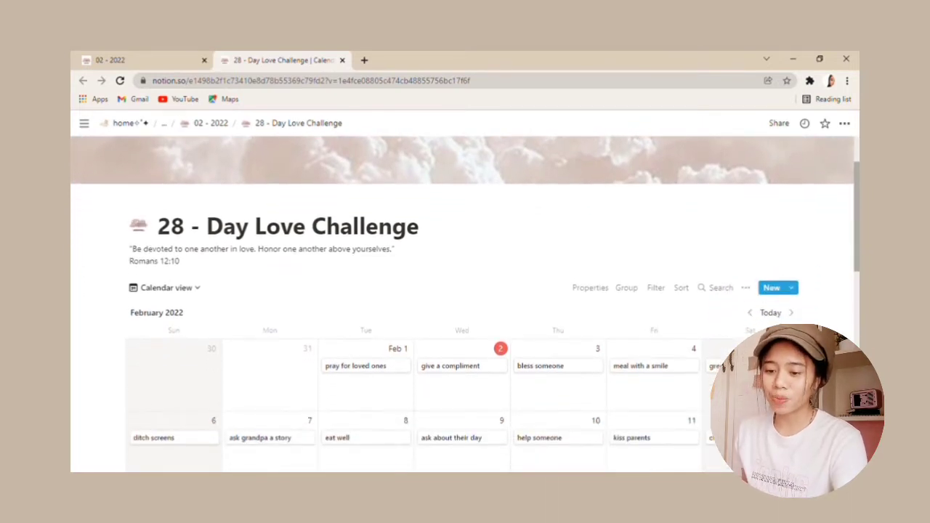
{"action": "scroll", "coordinate": [464, 294], "scroll_direction": "down", "scroll_amount": 3}
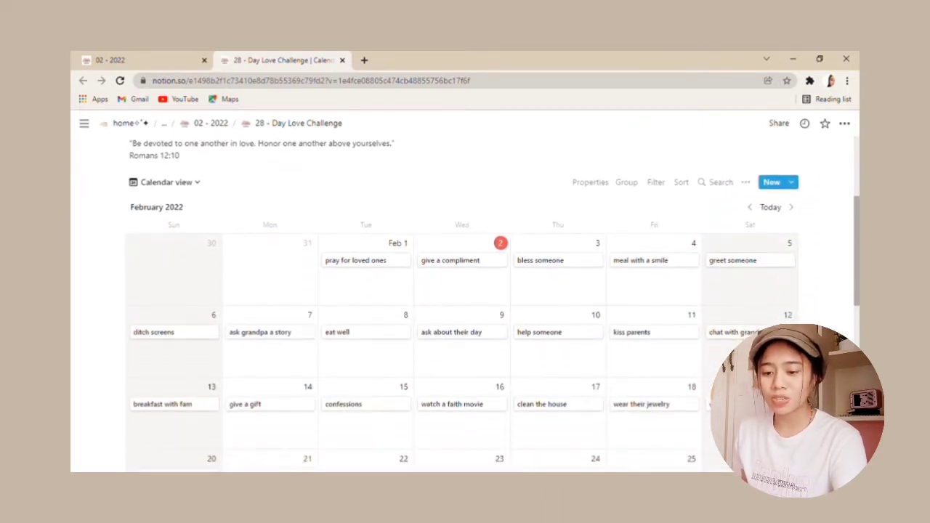
{"action": "scroll", "coordinate": [465, 295], "scroll_direction": "down", "scroll_amount": 3}
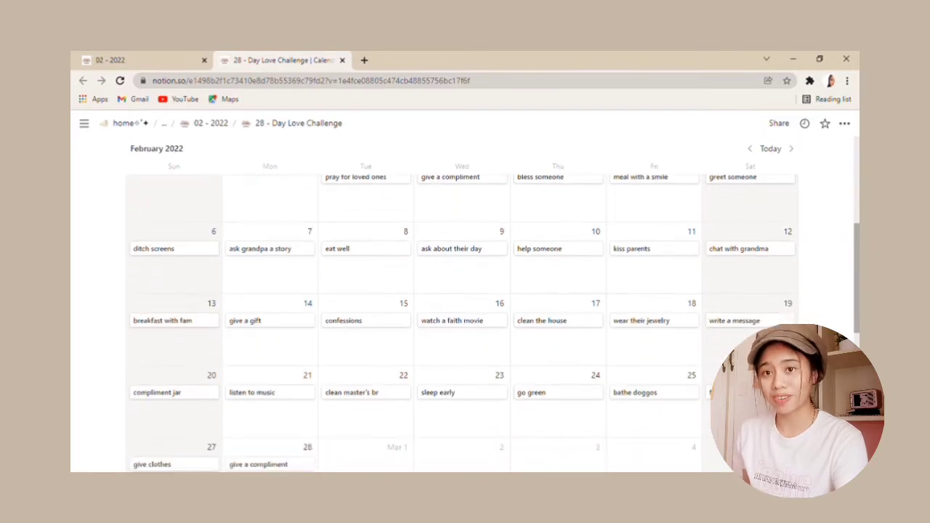
{"action": "scroll", "coordinate": [465, 295], "scroll_direction": "down", "scroll_amount": 1}
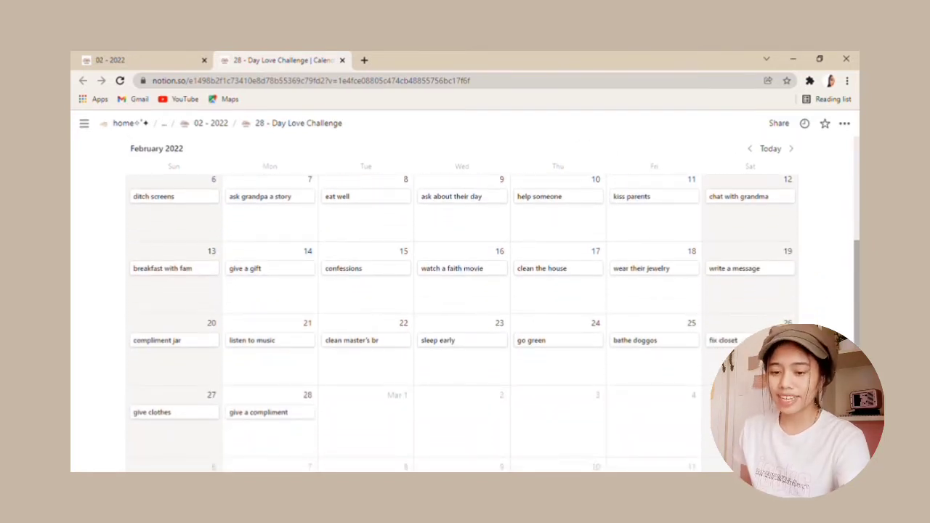
{"action": "scroll", "coordinate": [857, 232], "scroll_direction": "up", "scroll_amount": 5}
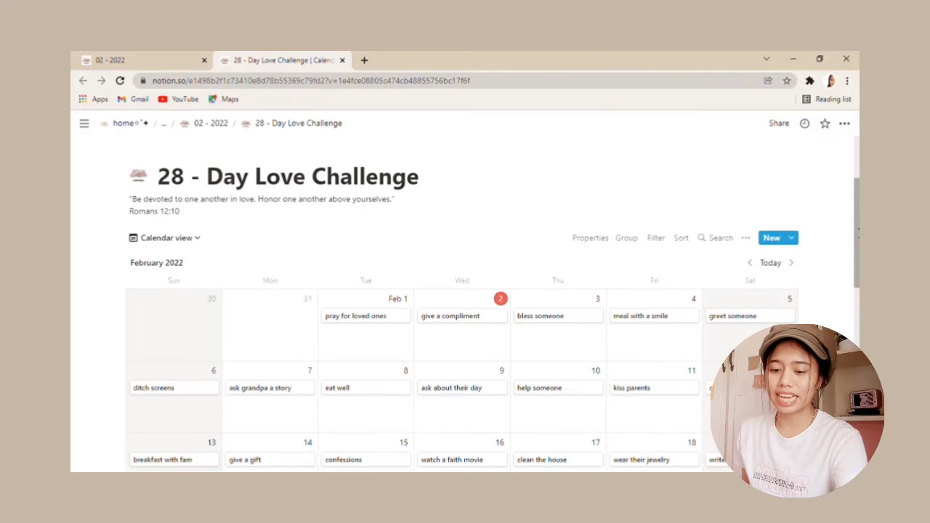
Step: Switch the love challenge database to its table view and scroll through the entries
{"action": "left_click", "coordinate": [202, 244]}
{"action": "left_click", "coordinate": [189, 298]}
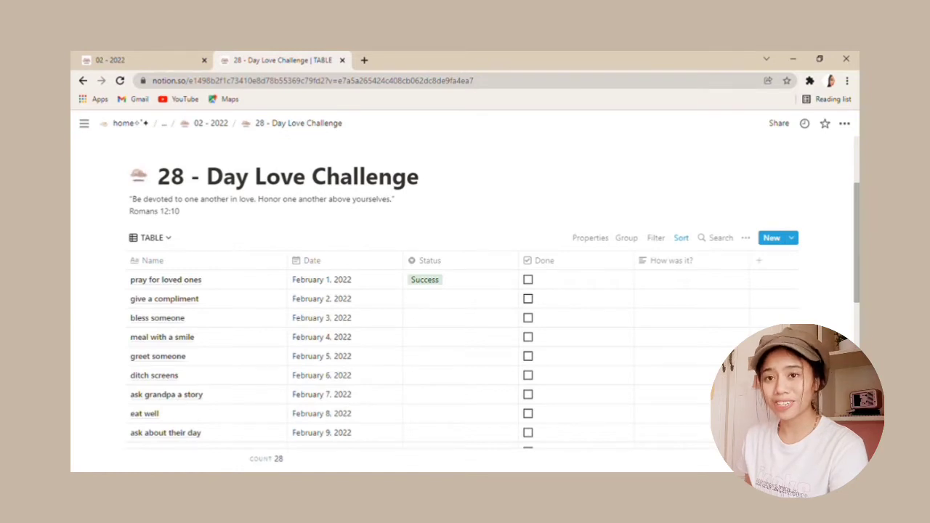
{"action": "scroll", "coordinate": [465, 290], "scroll_direction": "down", "scroll_amount": 5}
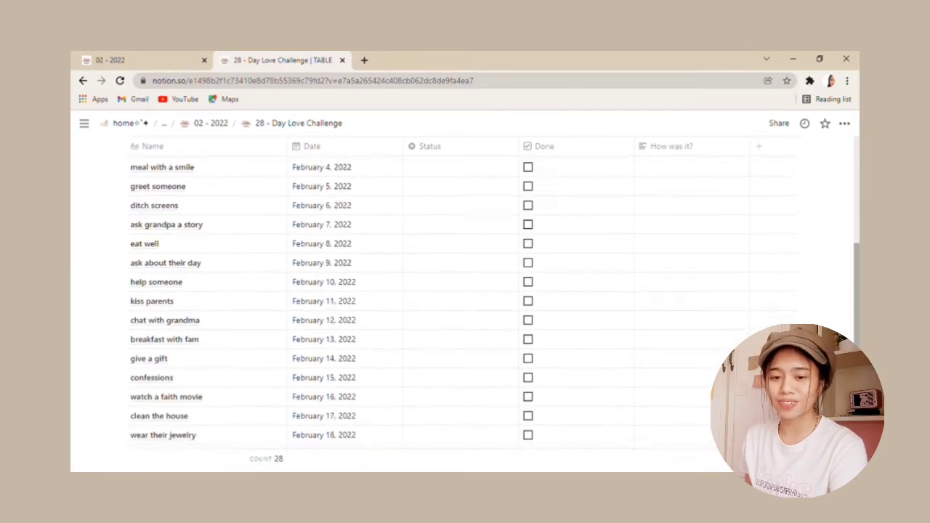
{"action": "scroll", "coordinate": [465, 291], "scroll_direction": "down", "scroll_amount": 5}
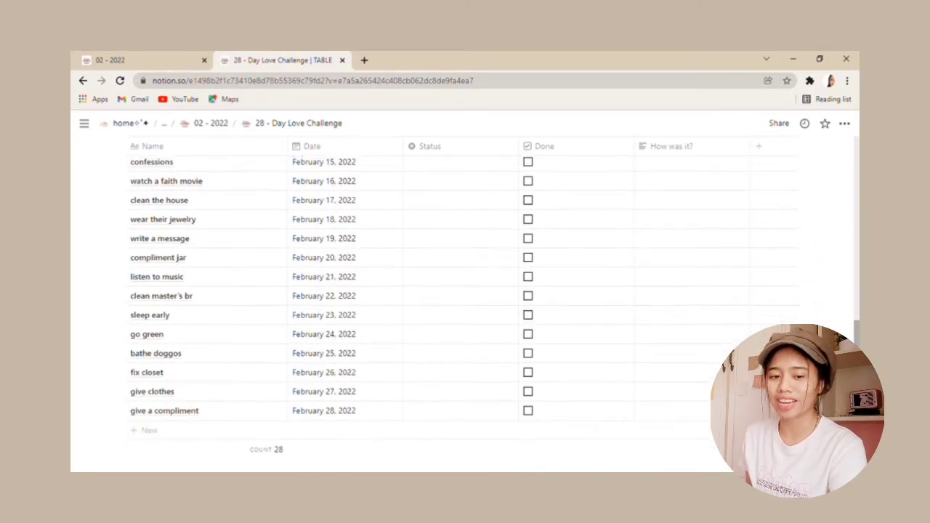
{"action": "scroll", "coordinate": [465, 291], "scroll_direction": "up", "scroll_amount": 10}
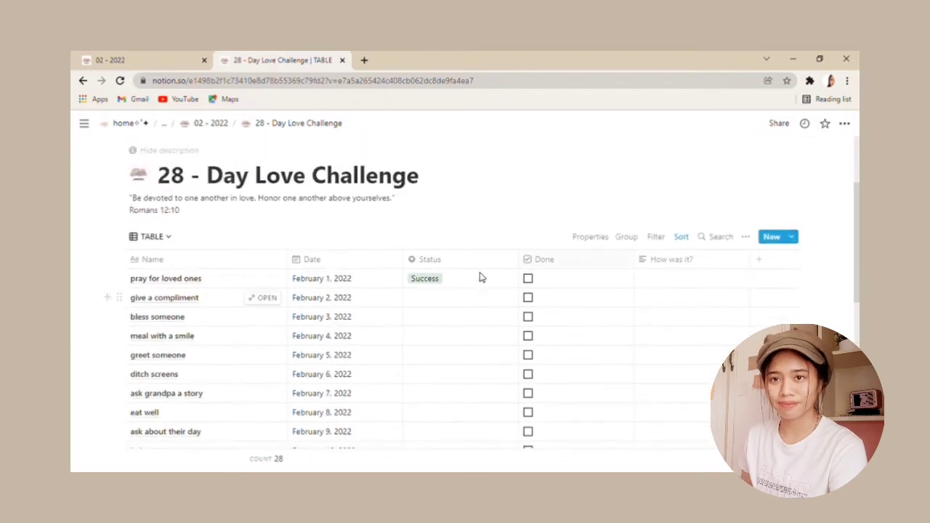
Step: Set 'pray for loved ones' to Success status and tick it Done
{"action": "left_click", "coordinate": [430, 285]}
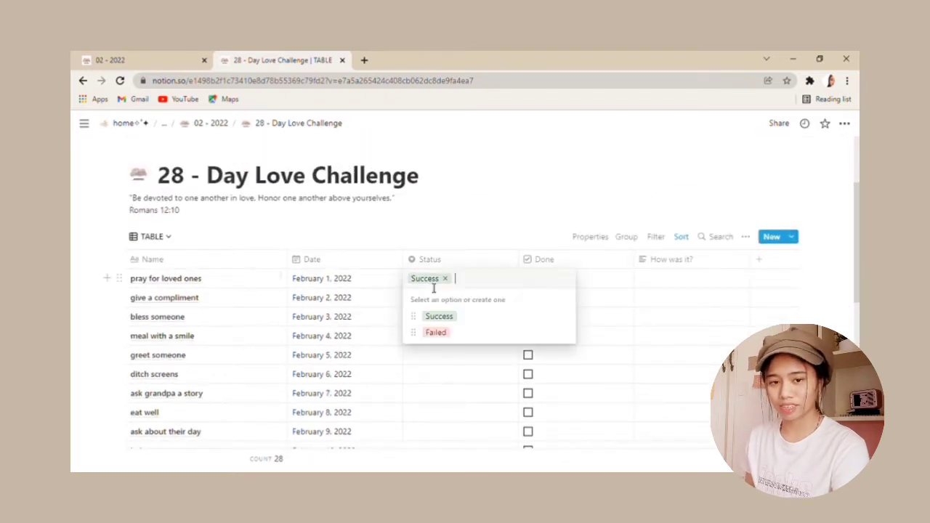
{"action": "left_click", "coordinate": [437, 332]}
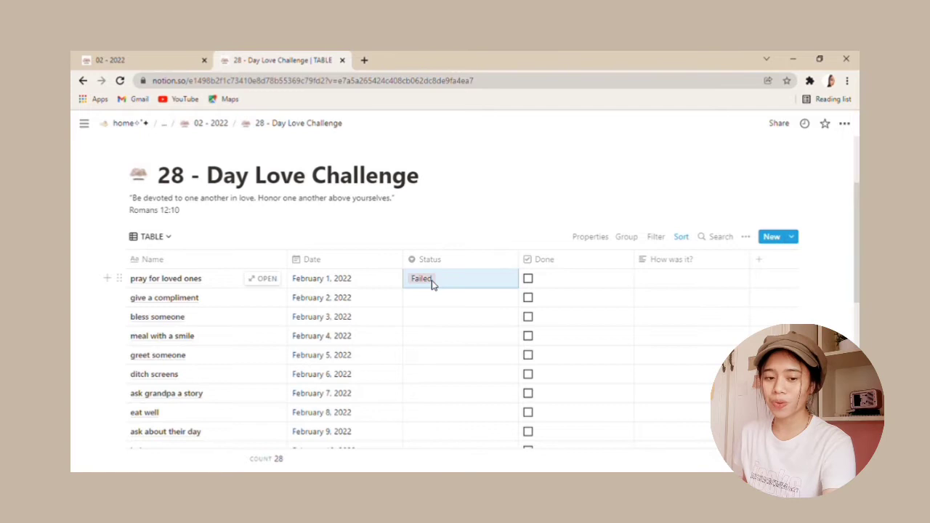
{"action": "left_click", "coordinate": [559, 192]}
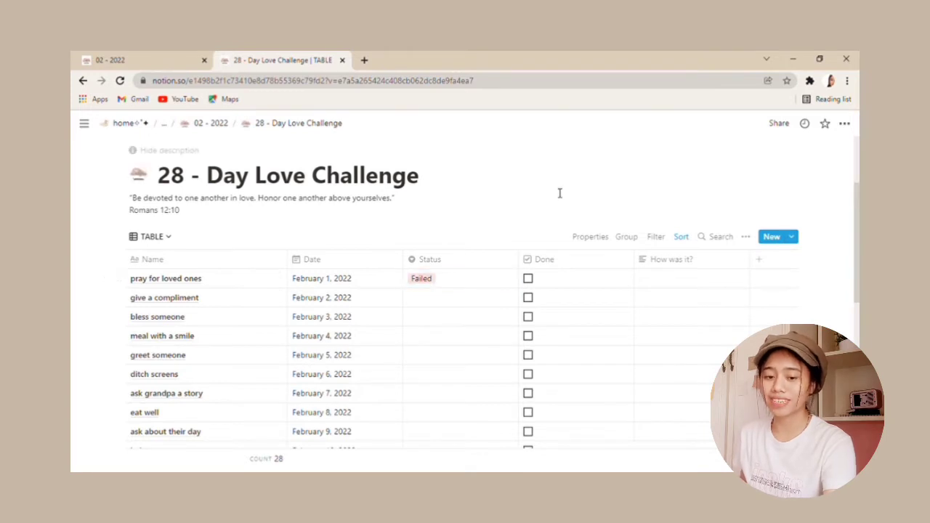
{"action": "left_click", "coordinate": [426, 281]}
{"action": "left_click", "coordinate": [444, 317]}
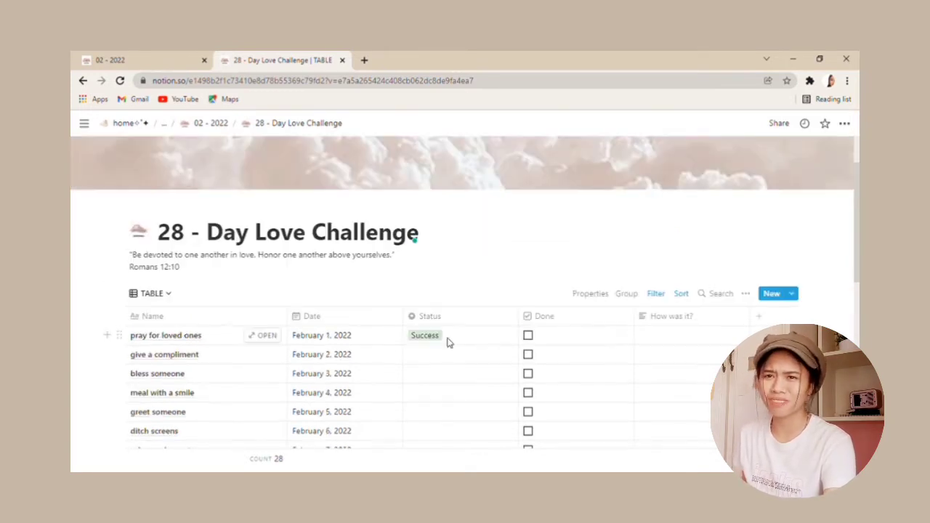
{"action": "left_click", "coordinate": [527, 335]}
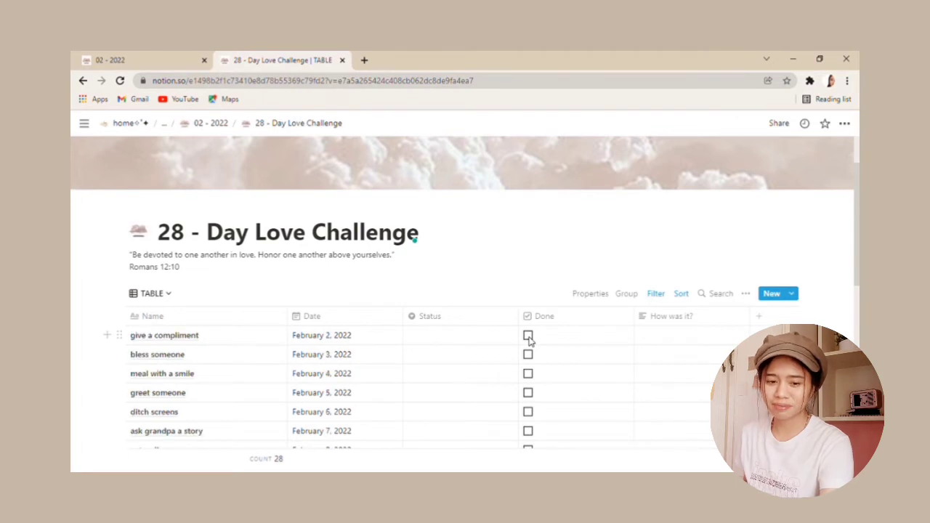
{"action": "scroll", "coordinate": [415, 240], "scroll_direction": "down", "scroll_amount": 2}
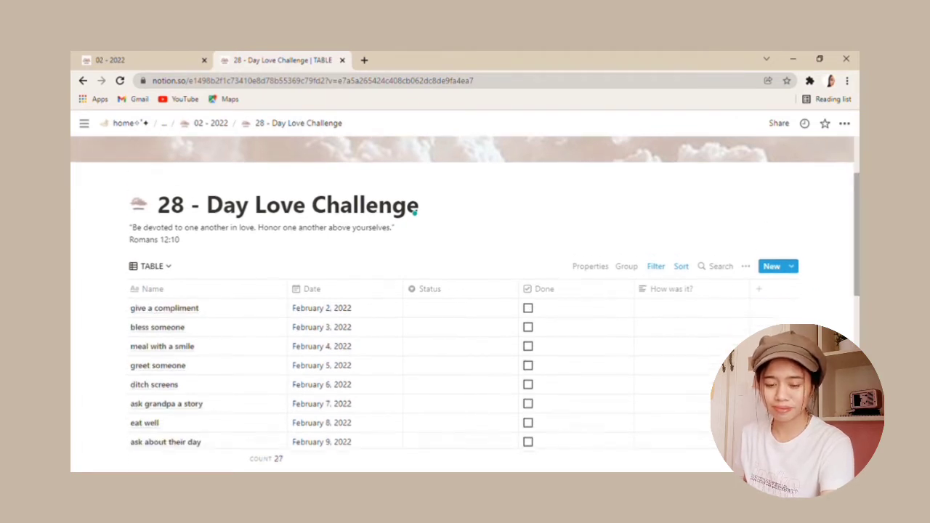
{"action": "scroll", "coordinate": [414, 161], "scroll_direction": "down", "scroll_amount": 2}
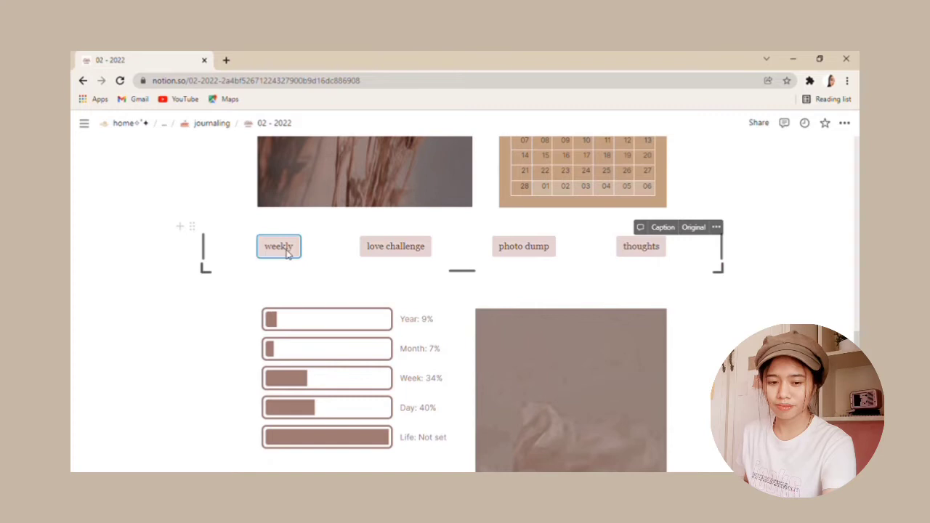
Step: Open the weekly spreads page and scroll the week one board across to 03 Thursday
{"action": "left_click", "coordinate": [286, 251]}
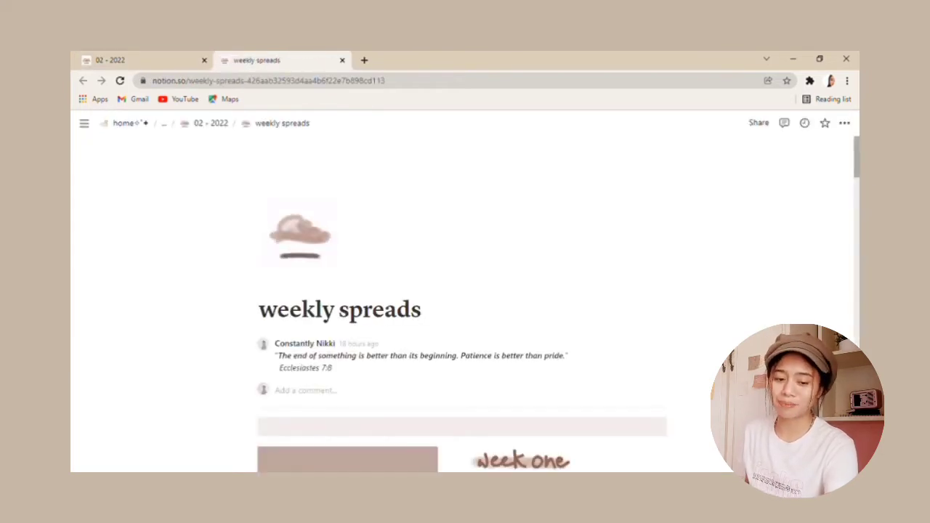
{"action": "scroll", "coordinate": [462, 305], "scroll_direction": "down", "scroll_amount": 3}
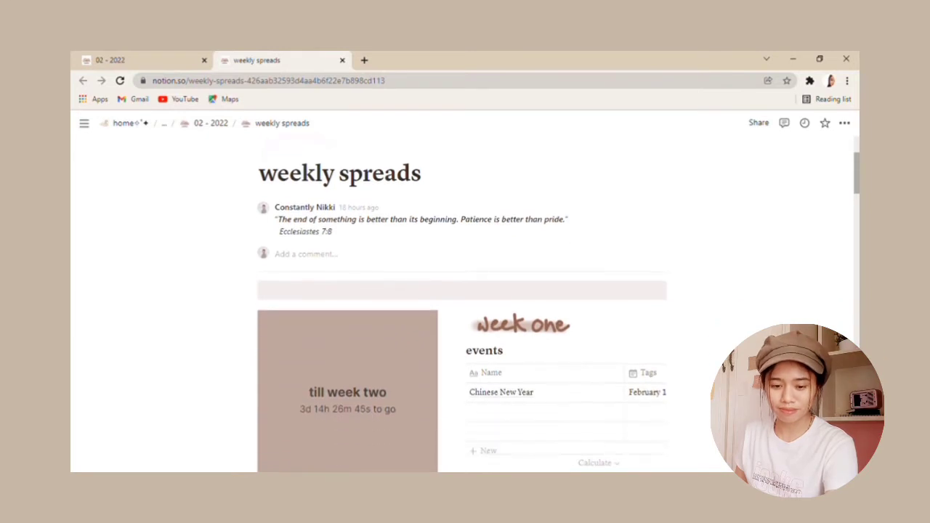
{"action": "scroll", "coordinate": [462, 305], "scroll_direction": "down", "scroll_amount": 2}
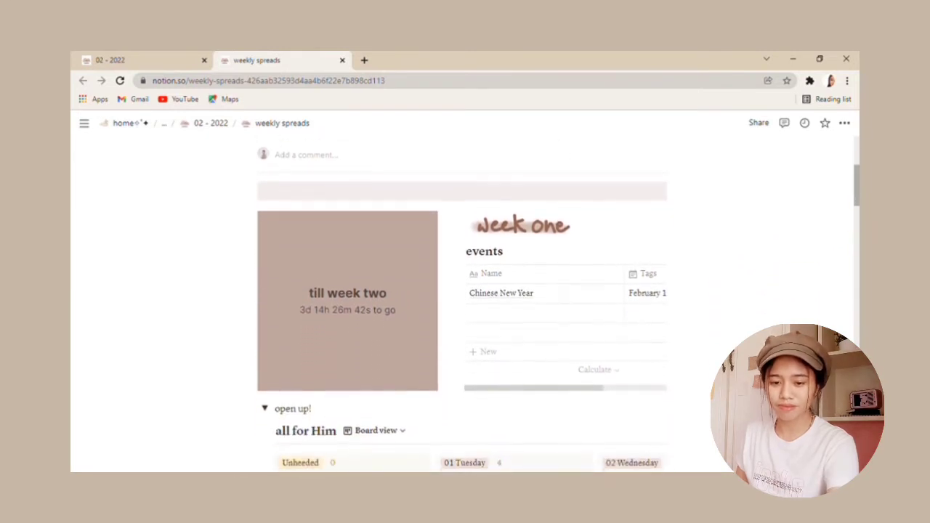
{"action": "scroll", "coordinate": [462, 305], "scroll_direction": "down", "scroll_amount": 3}
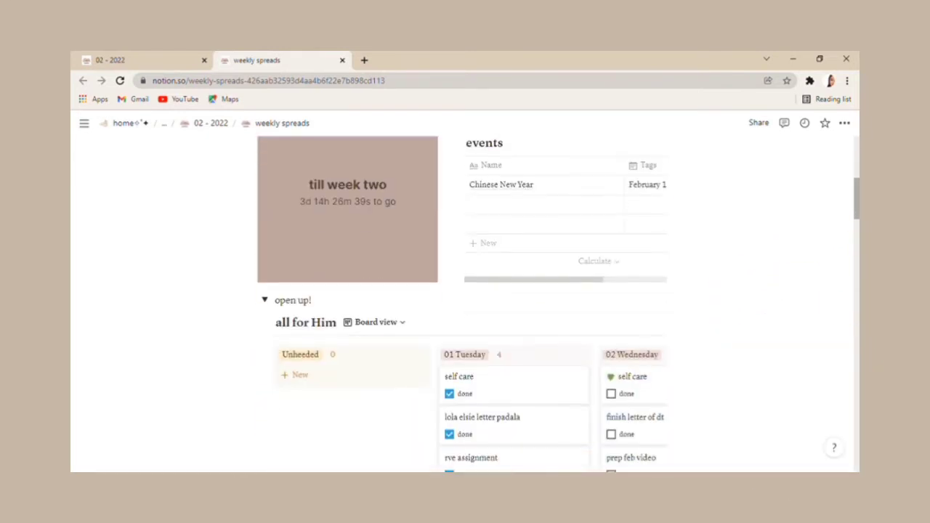
{"action": "scroll", "coordinate": [462, 305], "scroll_direction": "down", "scroll_amount": 3}
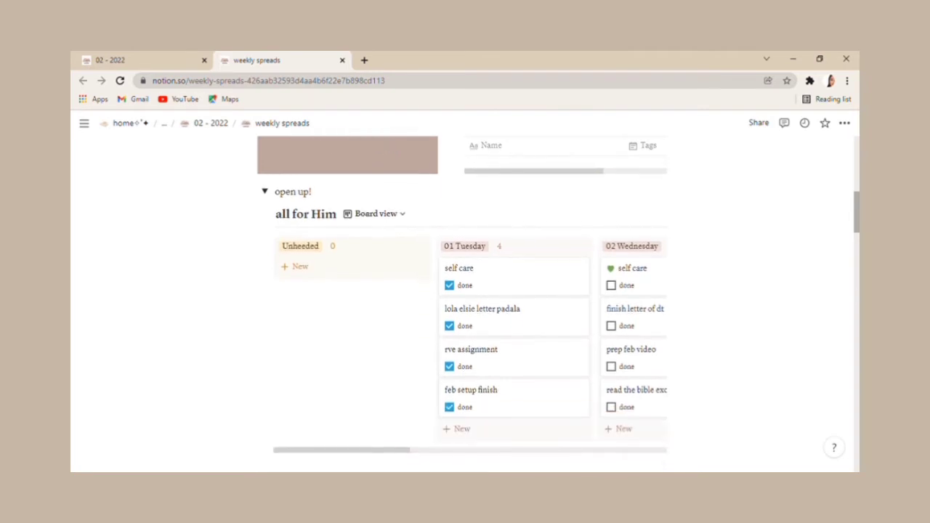
{"action": "scroll", "coordinate": [355, 441], "scroll_direction": "down", "scroll_amount": 1}
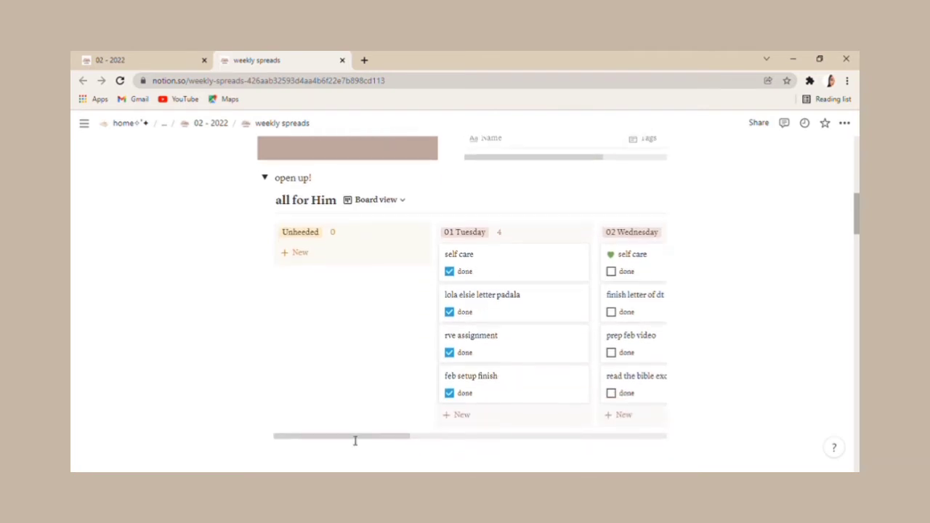
{"action": "left_click_drag", "start_coordinate": [355, 441], "coordinate": [437, 441]}
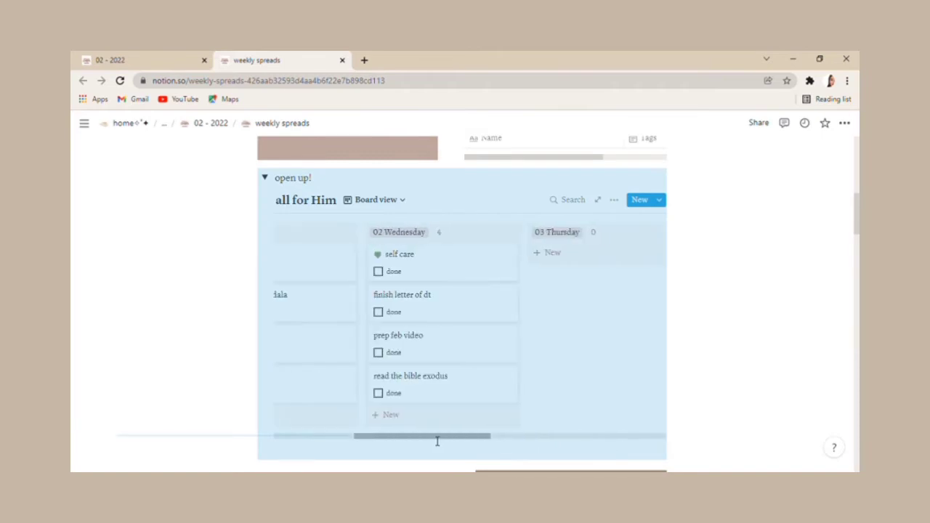
Step: Add a 'self - care' card under 03 Thursday and mark it done
{"action": "left_click", "coordinate": [632, 303]}
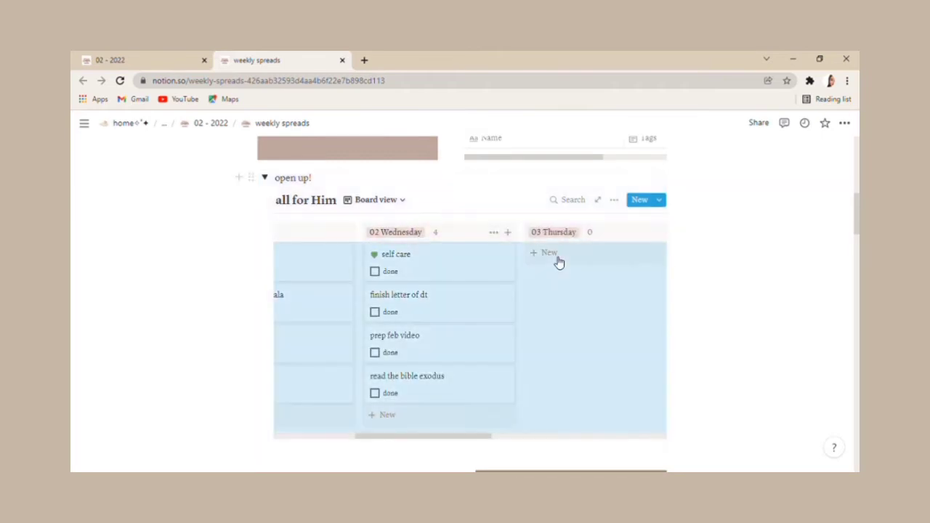
{"action": "left_click", "coordinate": [558, 259]}
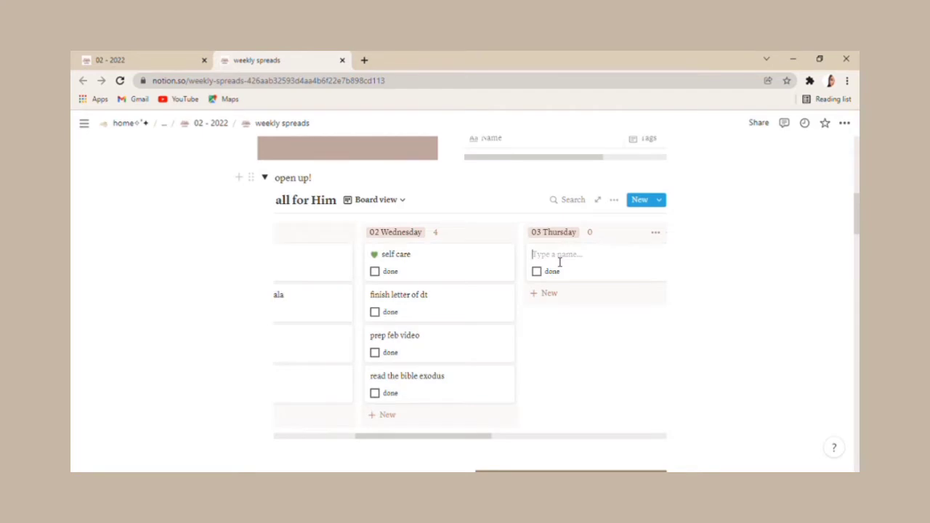
{"action": "type", "text": "self - care"}
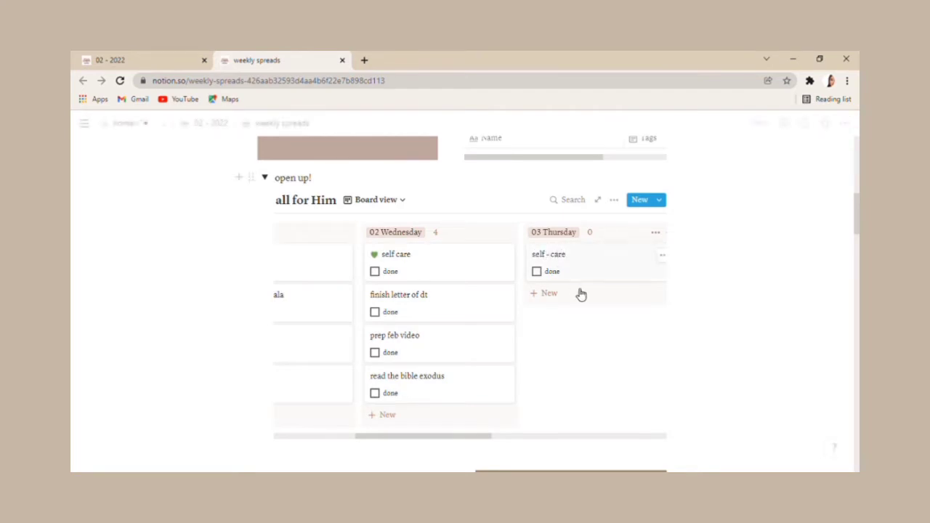
{"action": "left_click", "coordinate": [536, 272]}
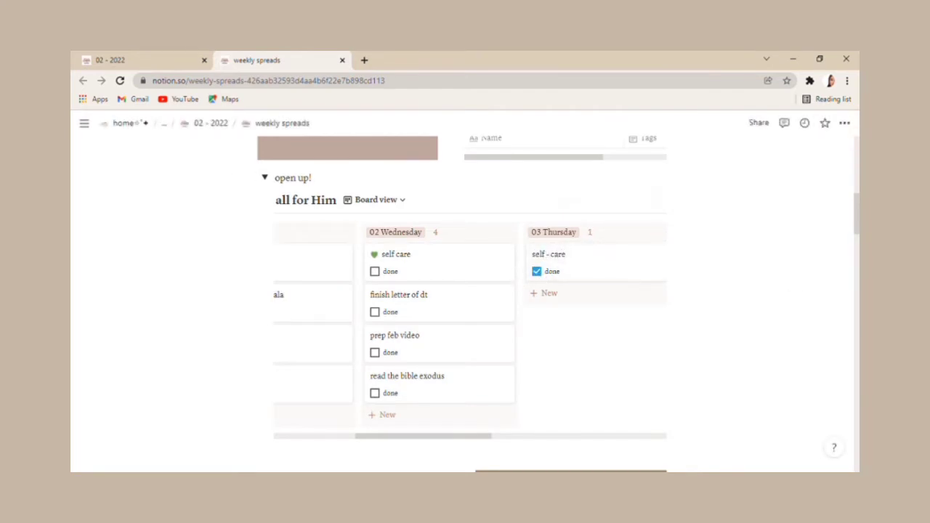
{"action": "scroll", "coordinate": [465, 305], "scroll_direction": "down", "scroll_amount": 5}
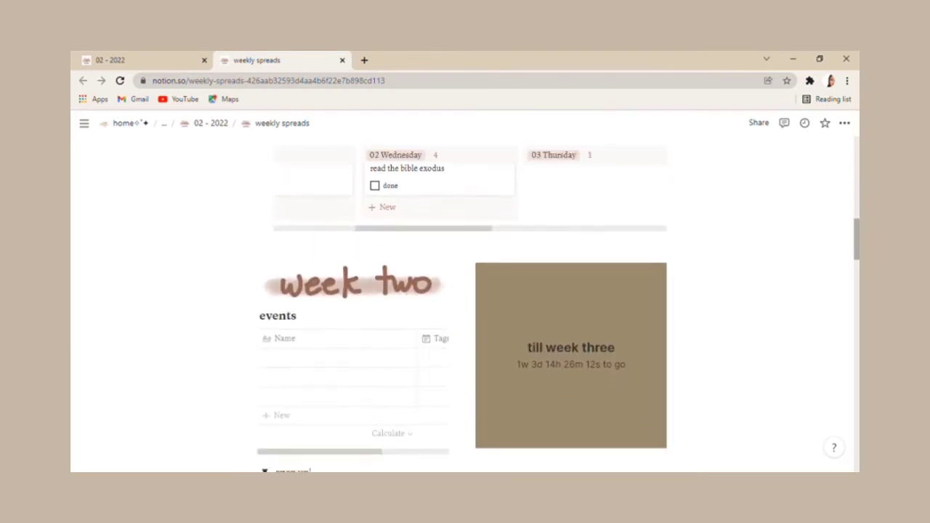
{"action": "scroll", "coordinate": [260, 304], "scroll_direction": "down", "scroll_amount": 3}
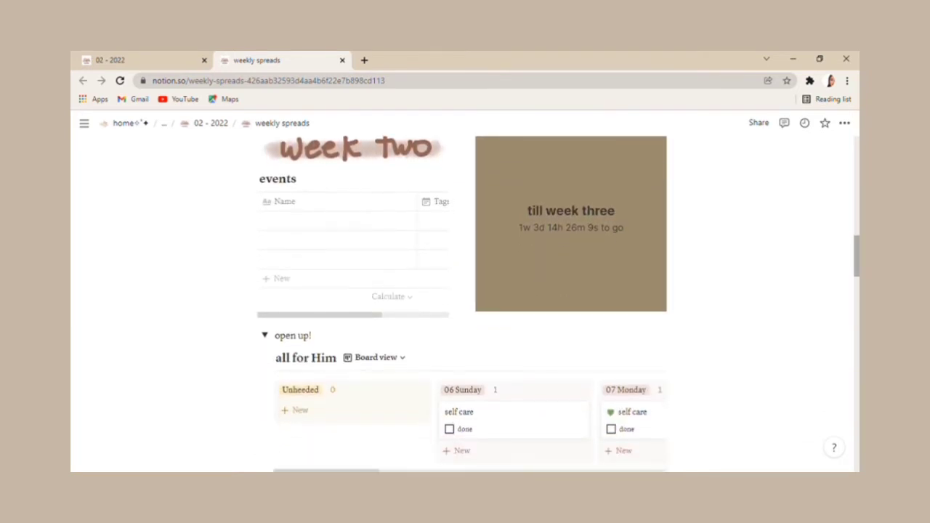
Step: Collapse week two's open up! section and scroll down the rest of the weekly spreads
{"action": "left_click", "coordinate": [263, 289]}
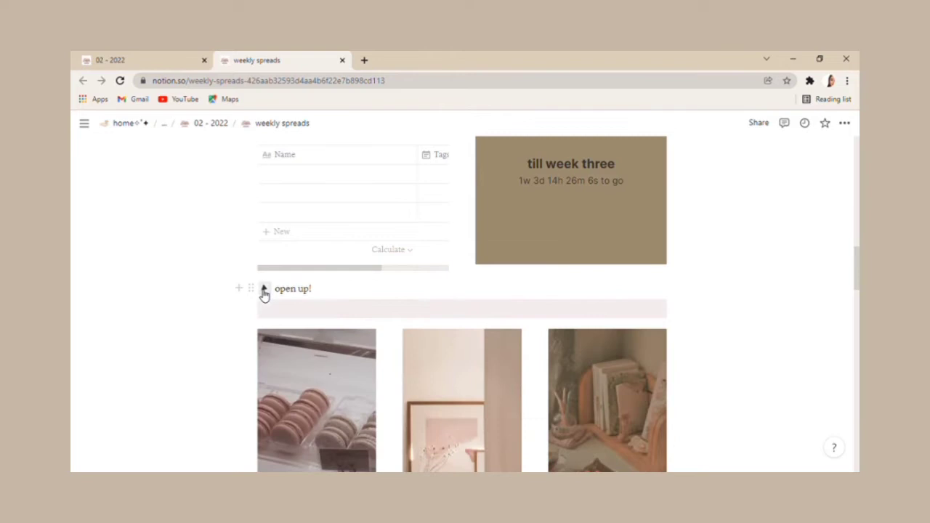
{"action": "left_click", "coordinate": [264, 289]}
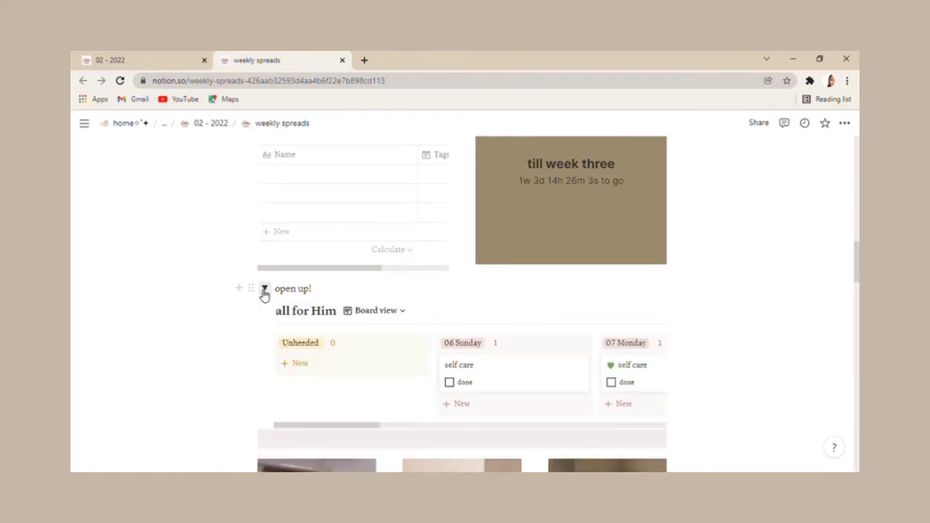
{"action": "left_click", "coordinate": [263, 289]}
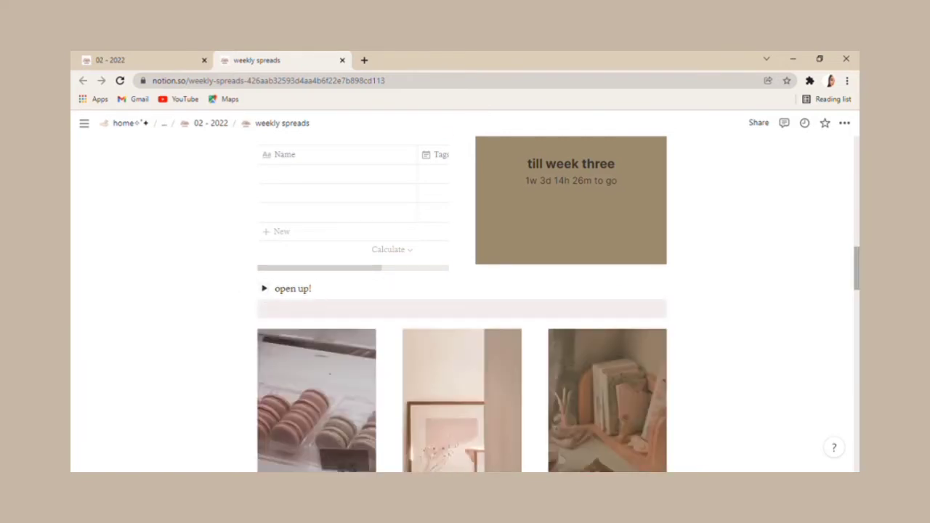
{"action": "scroll", "coordinate": [462, 305], "scroll_direction": "down", "scroll_amount": 3}
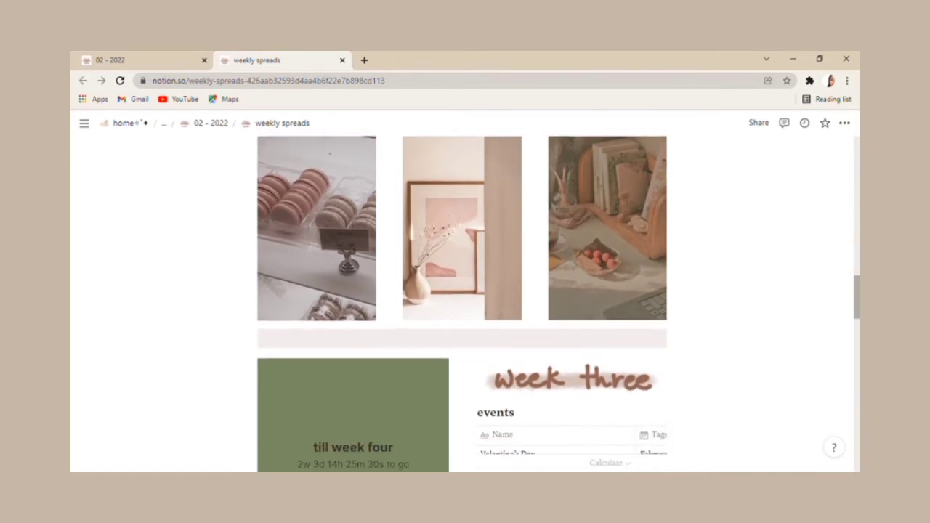
{"action": "scroll", "coordinate": [462, 305], "scroll_direction": "down", "scroll_amount": 3}
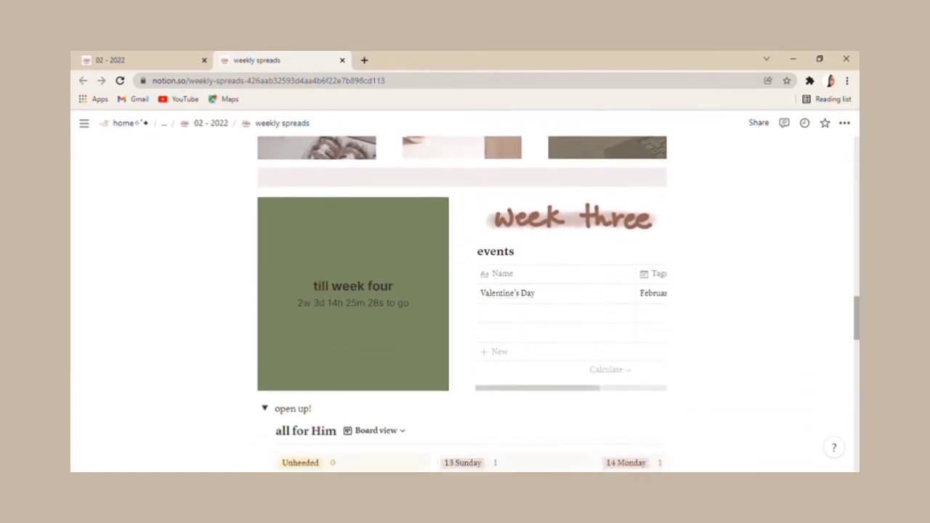
{"action": "scroll", "coordinate": [857, 340], "scroll_direction": "down", "scroll_amount": 3}
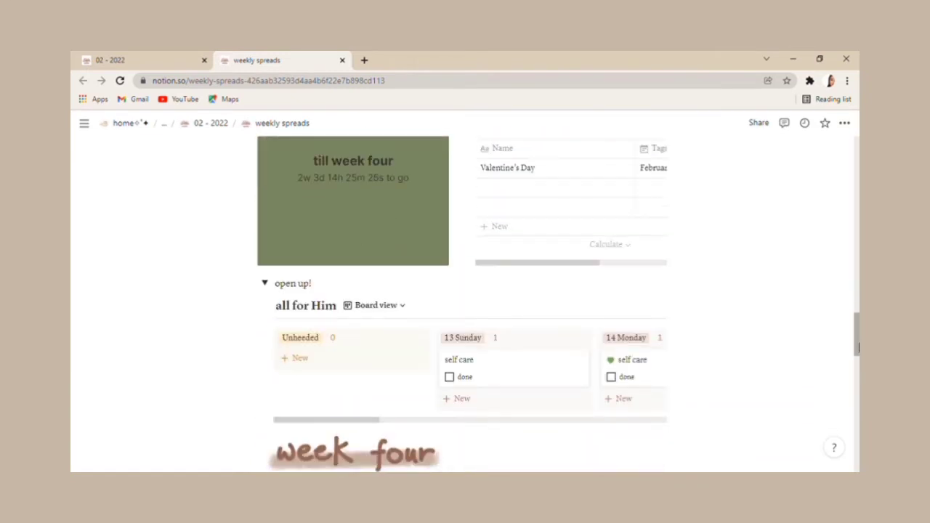
{"action": "scroll", "coordinate": [857, 348], "scroll_direction": "down", "scroll_amount": 1}
{"action": "scroll", "coordinate": [462, 312], "scroll_direction": "down", "scroll_amount": 3}
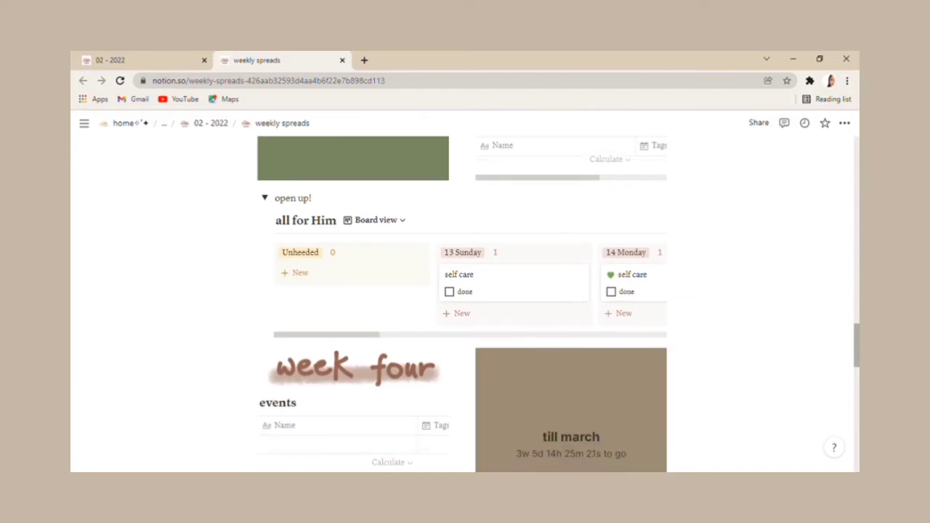
{"action": "scroll", "coordinate": [462, 312], "scroll_direction": "down", "scroll_amount": 3}
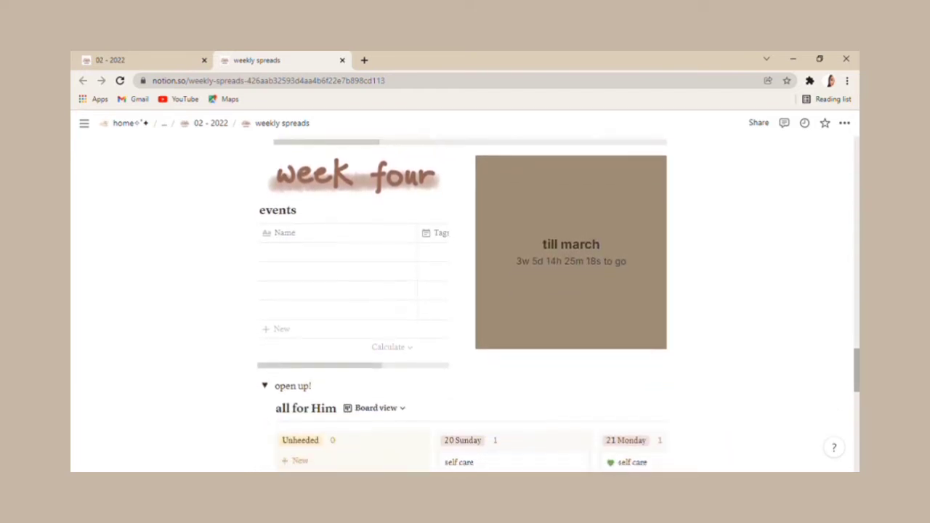
{"action": "scroll", "coordinate": [462, 312], "scroll_direction": "down", "scroll_amount": 4}
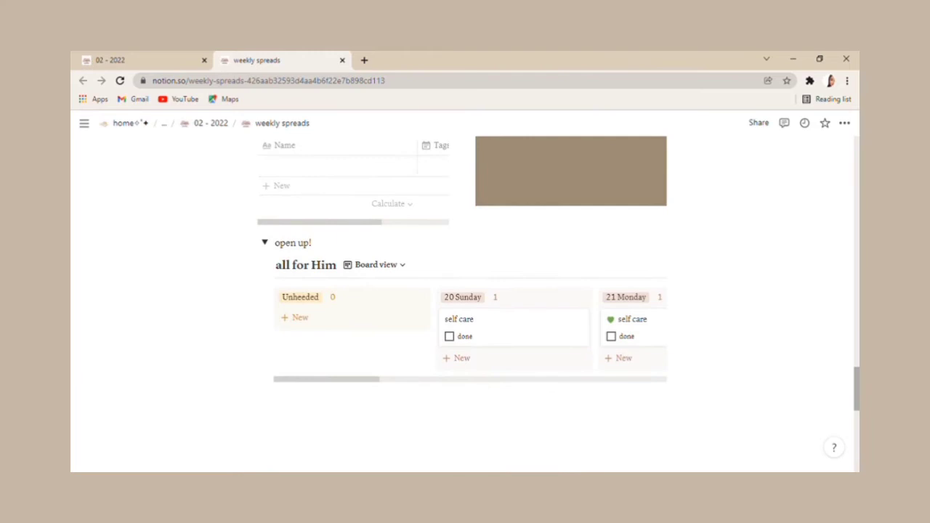
{"action": "scroll", "coordinate": [462, 312], "scroll_direction": "down", "scroll_amount": 4}
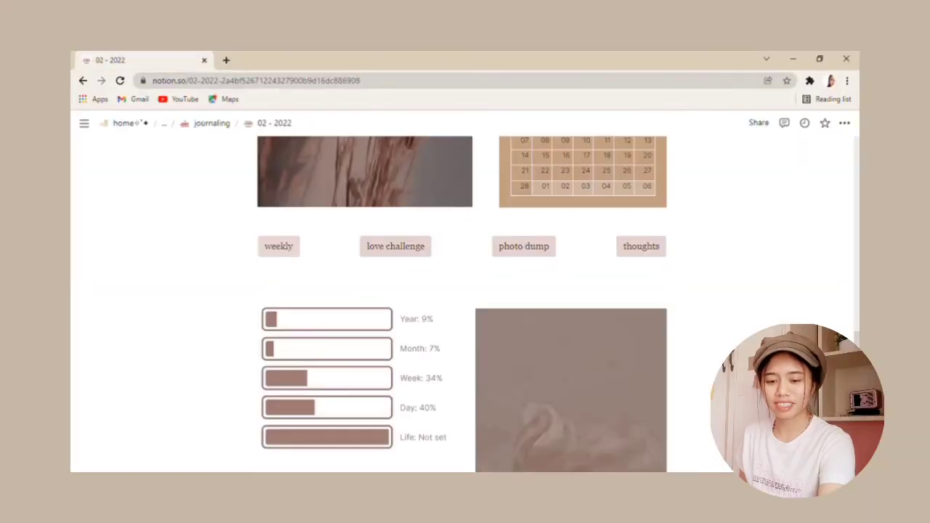
Step: Open the Photo Dump page and scroll until the Page 2 and Page 3 gallery cards appear
{"action": "left_click", "coordinate": [525, 246]}
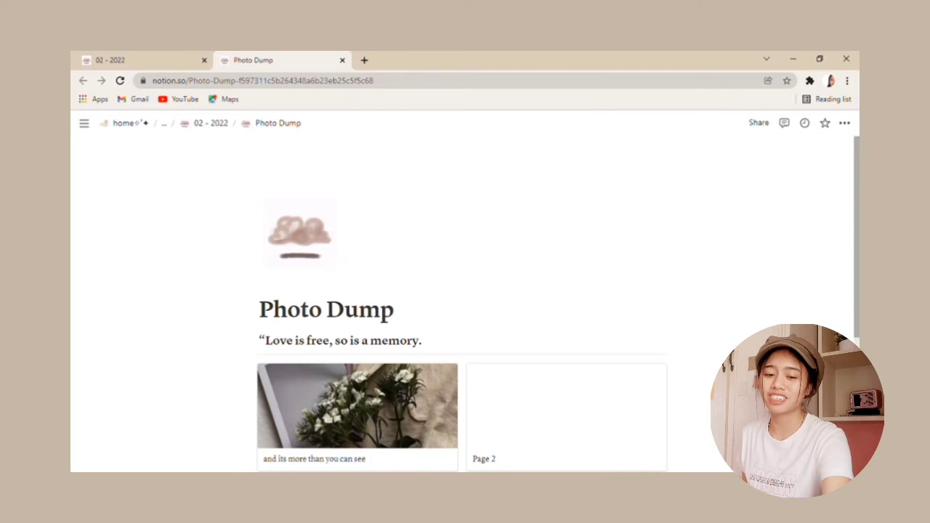
{"action": "scroll", "coordinate": [465, 305], "scroll_direction": "down", "scroll_amount": 2}
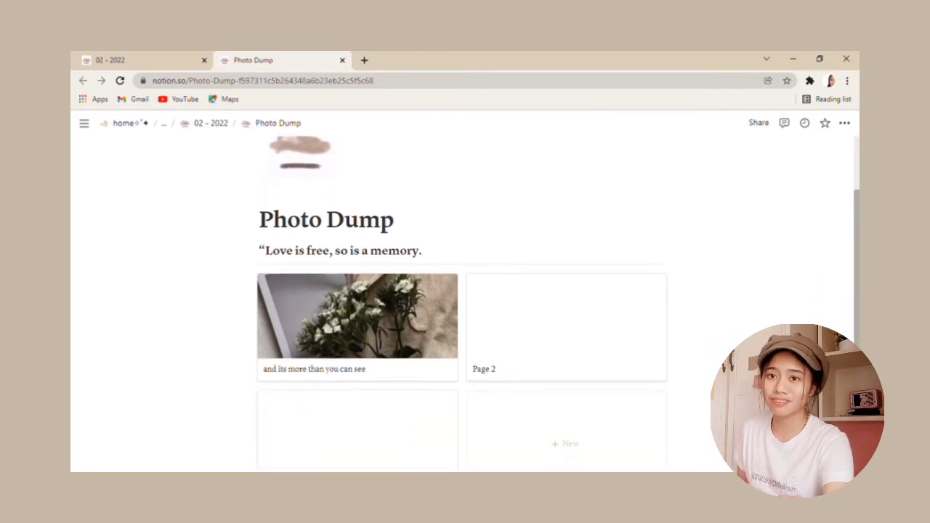
{"action": "scroll", "coordinate": [586, 258], "scroll_direction": "down", "scroll_amount": 1}
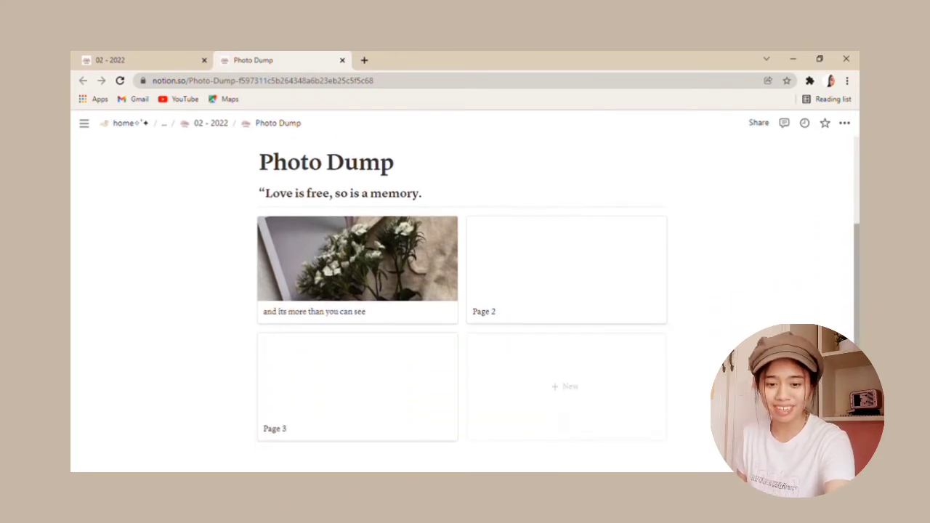
Step: Upload a coffee image to the Page 2 card and retitle it 'coffee as I think of you'
{"action": "left_click", "coordinate": [586, 258]}
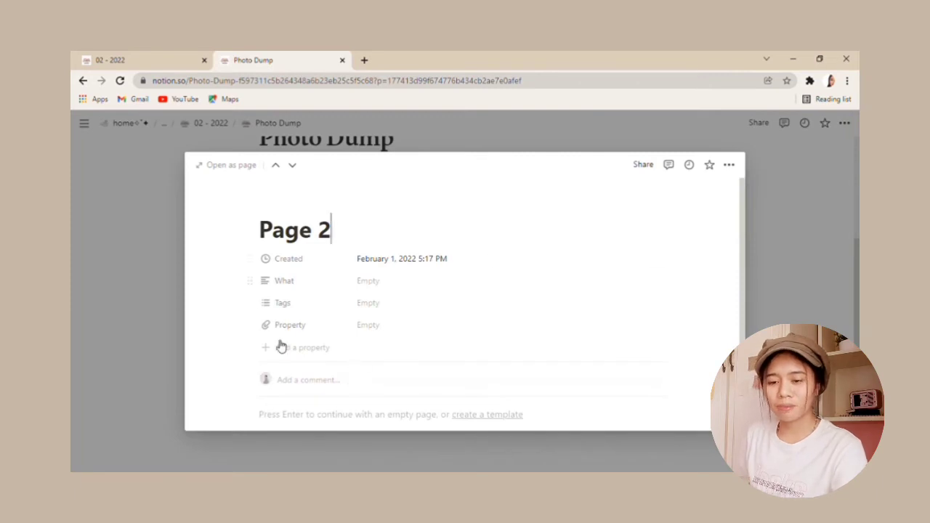
{"action": "left_click", "coordinate": [374, 326]}
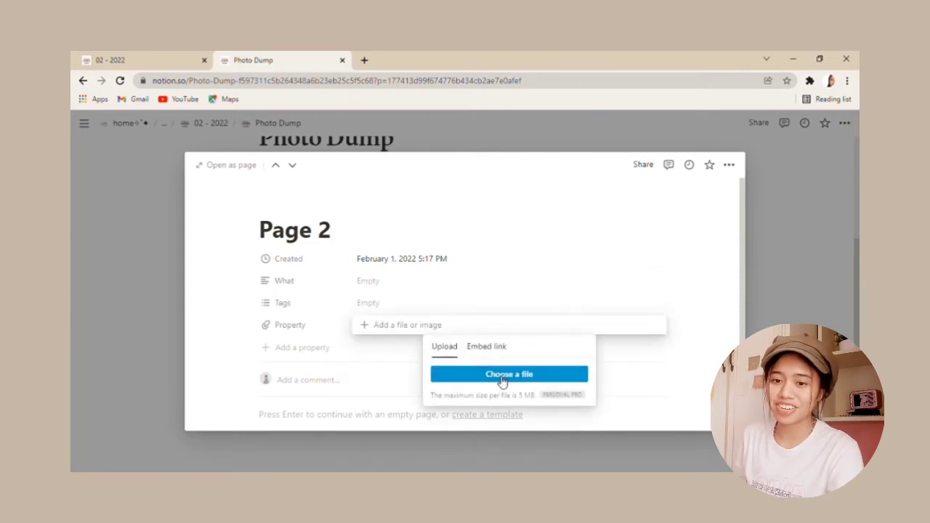
{"action": "left_click", "coordinate": [332, 239]}
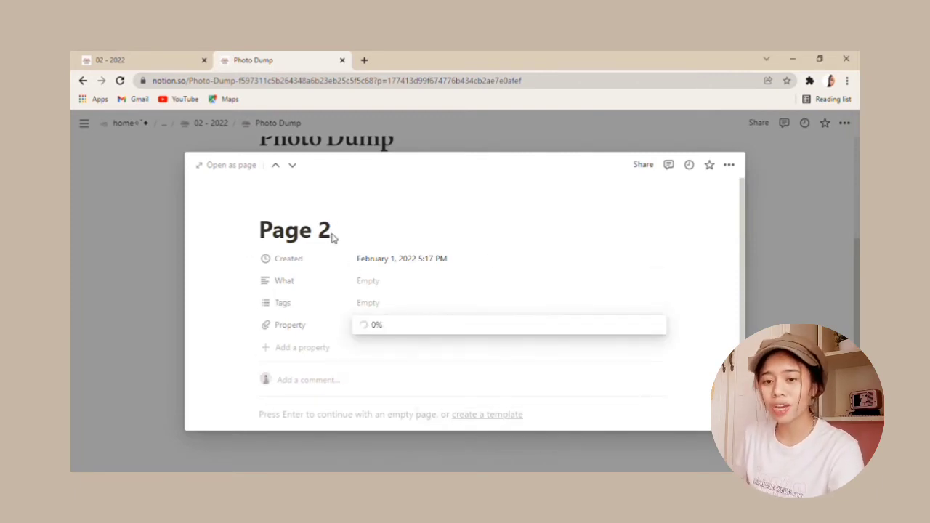
{"action": "triple_click", "coordinate": [337, 238]}
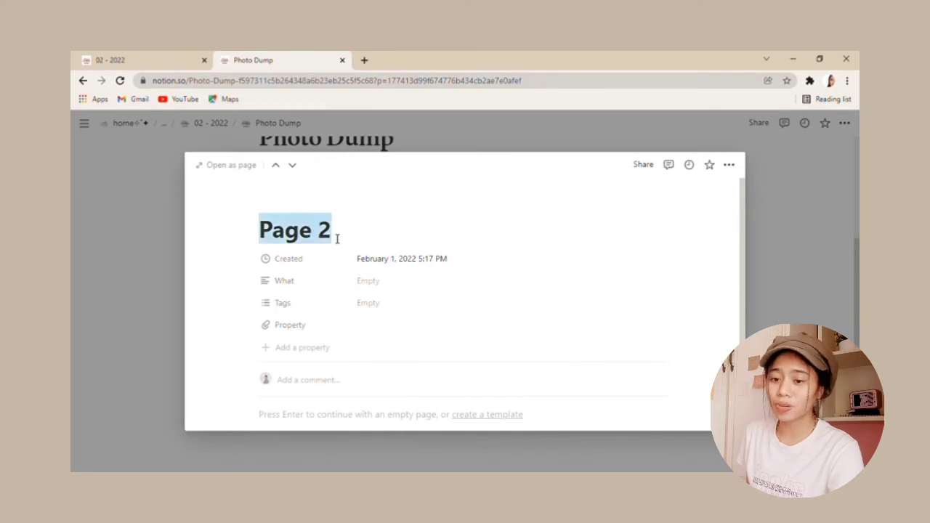
{"action": "type", "text": "coffee as I think of you"}
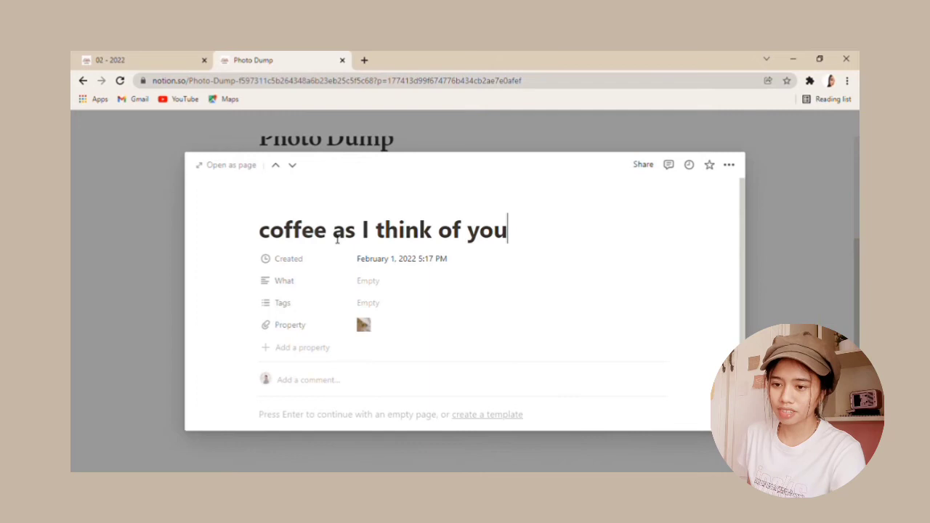
{"action": "left_click", "coordinate": [766, 234]}
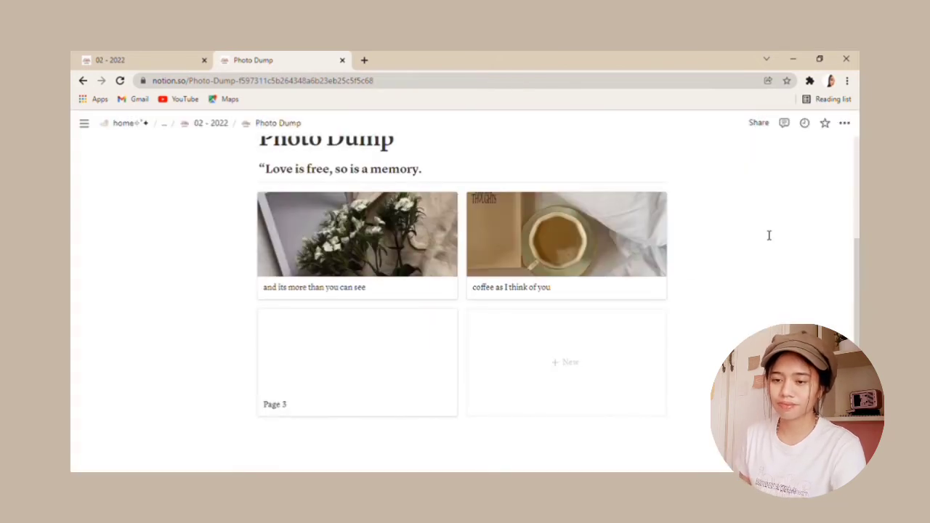
{"action": "scroll", "coordinate": [462, 305], "scroll_direction": "up", "scroll_amount": 4}
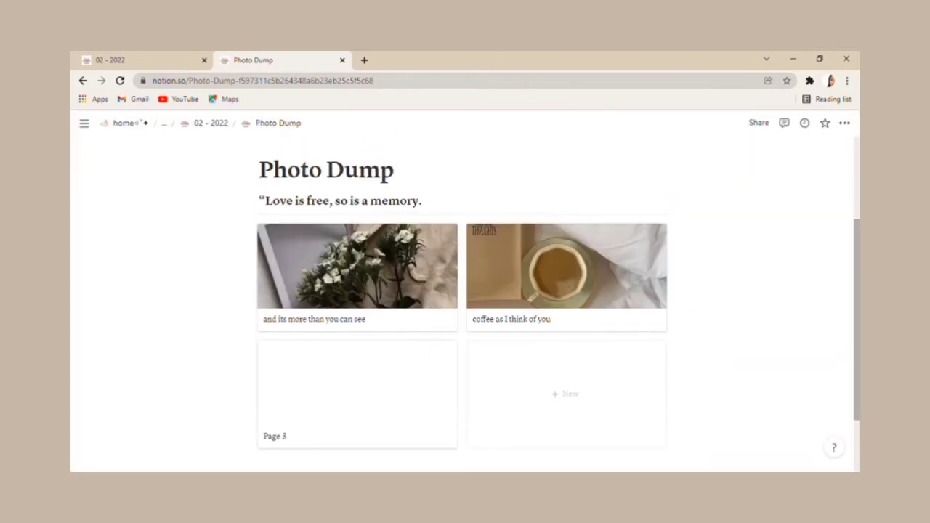
{"action": "scroll", "coordinate": [462, 305], "scroll_direction": "down", "scroll_amount": 4}
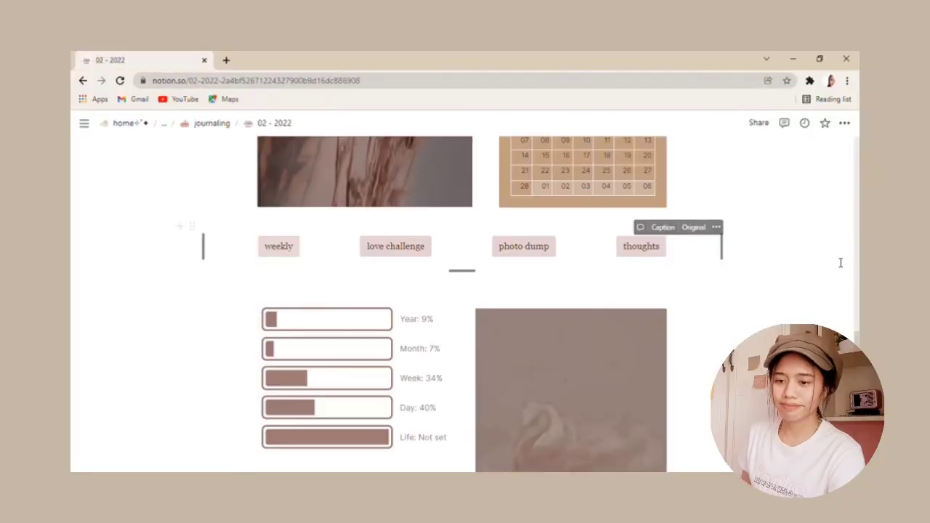
Step: Open the Thoughts journal page from 02 - 2022 and scroll to its entries
{"action": "left_click", "coordinate": [654, 248]}
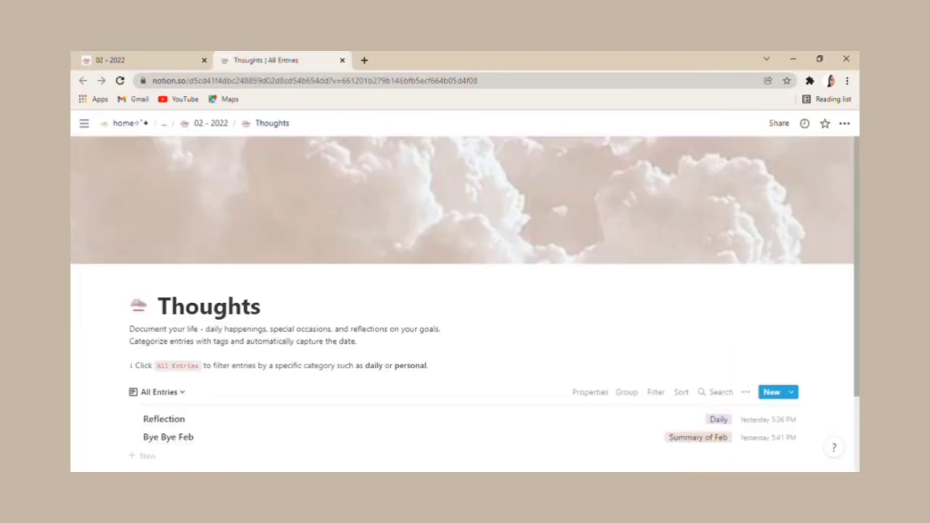
{"action": "scroll", "coordinate": [465, 294], "scroll_direction": "down", "scroll_amount": 2}
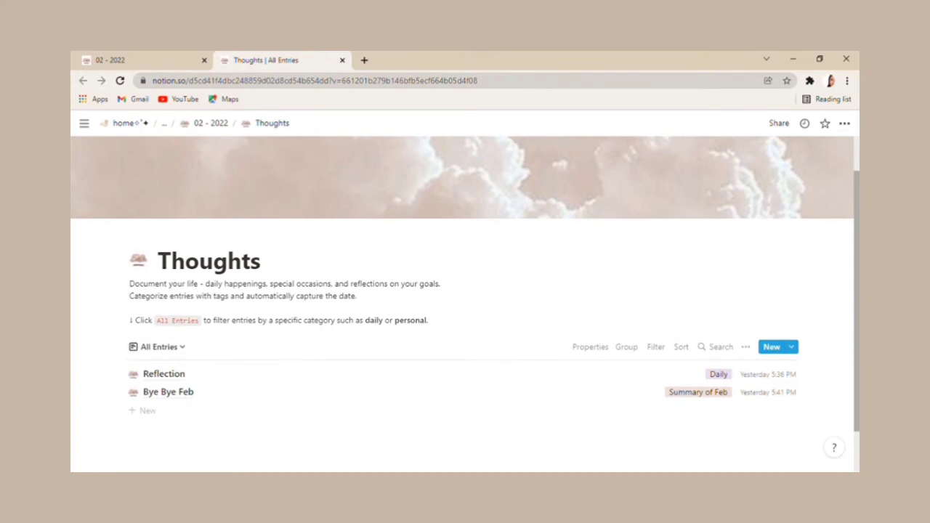
{"action": "scroll", "coordinate": [220, 322], "scroll_direction": "down", "scroll_amount": 2}
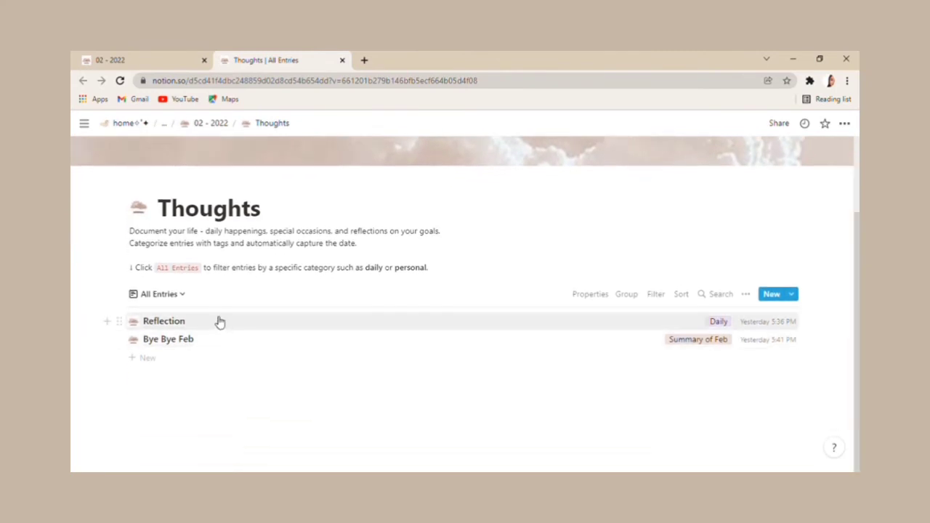
Step: Review the Reflection entry, keeping its Daily tag, then view the Bye Bye Feb entry
{"action": "left_click", "coordinate": [220, 322]}
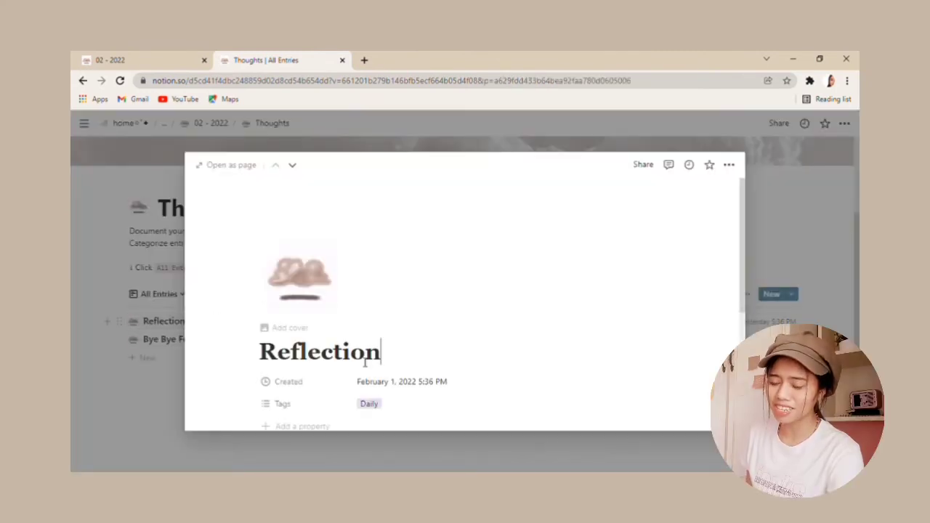
{"action": "scroll", "coordinate": [744, 234], "scroll_direction": "down", "scroll_amount": 3}
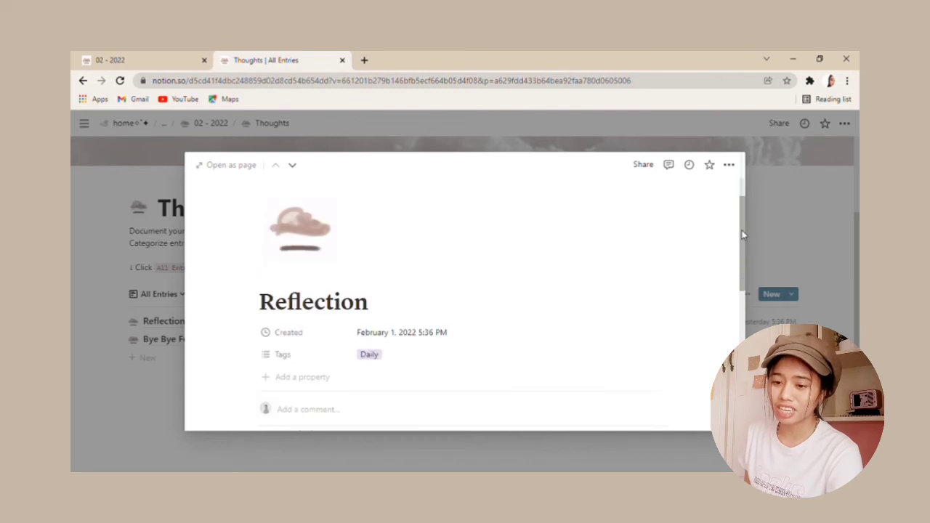
{"action": "left_click", "coordinate": [361, 251]}
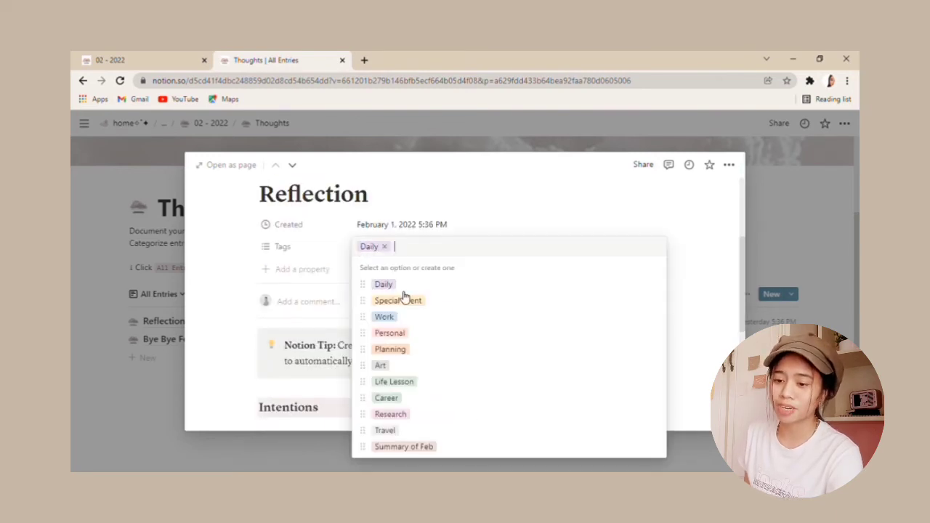
{"action": "left_click", "coordinate": [735, 266]}
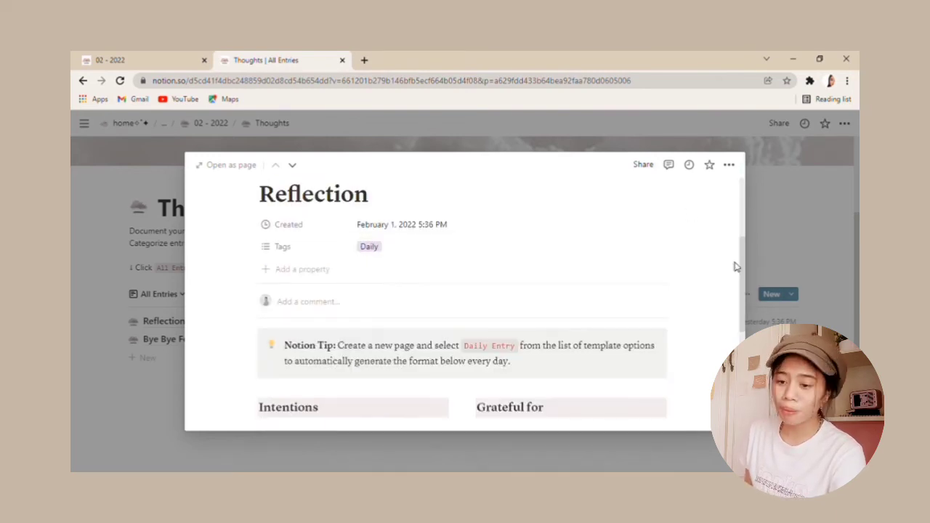
{"action": "left_click_drag", "start_coordinate": [742, 257], "coordinate": [760, 208]}
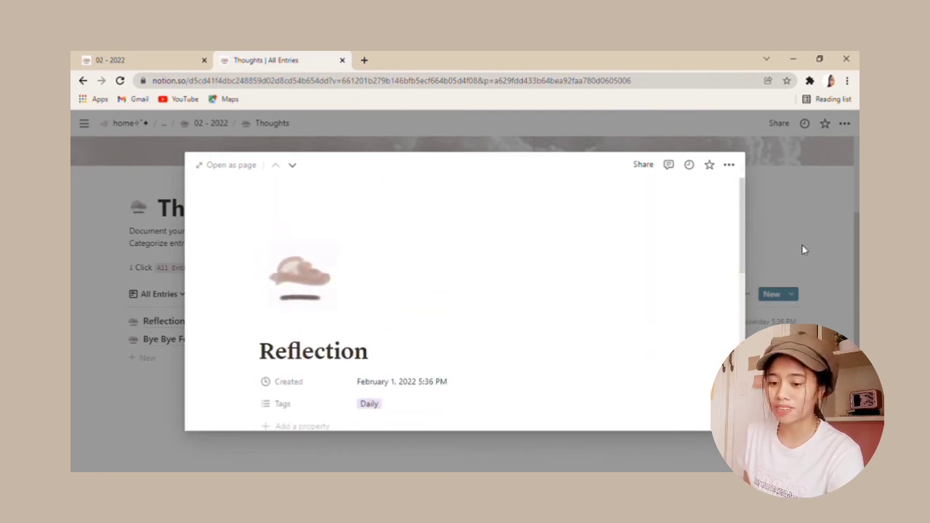
{"action": "key", "text": "Escape"}
{"action": "left_click", "coordinate": [283, 346]}
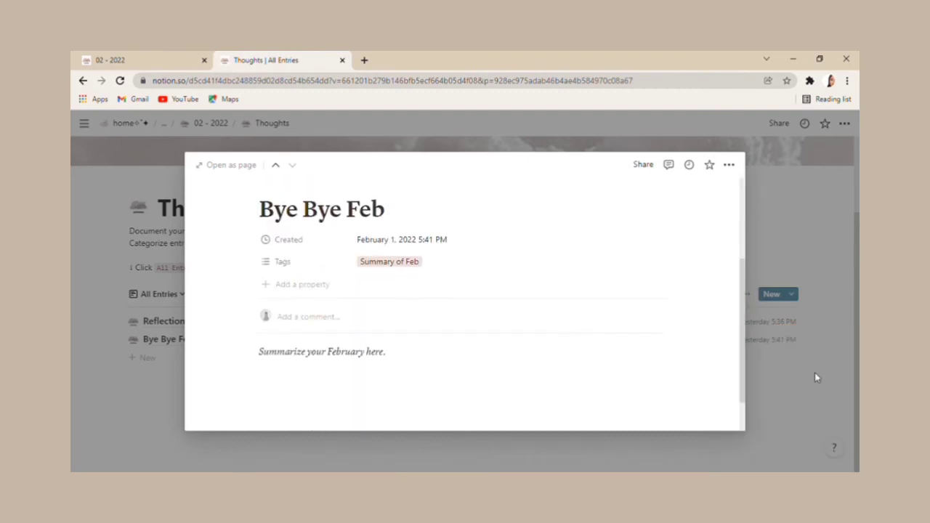
{"action": "left_click", "coordinate": [769, 275]}
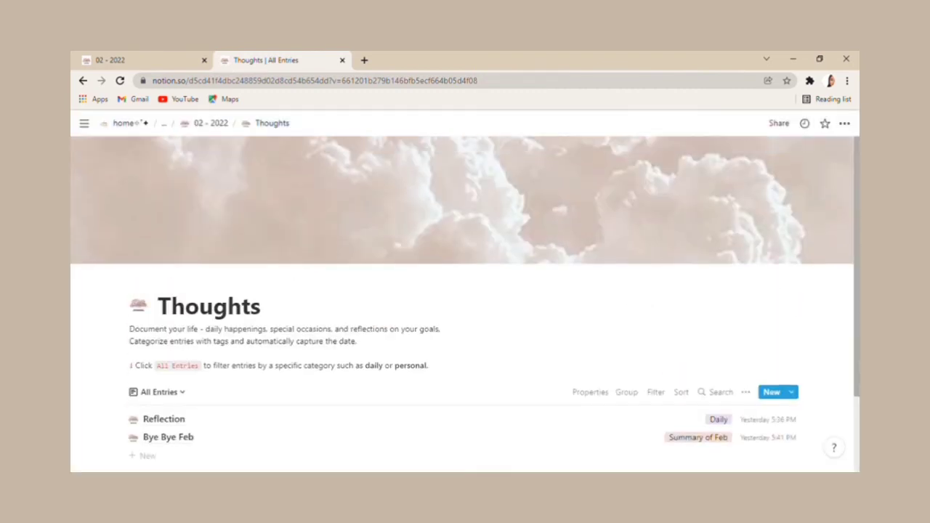
Step: Close the Thoughts tab and scroll 02 - 2022 down to the Little Confessions block
{"action": "key", "text": "ctrl+w"}
{"action": "scroll", "coordinate": [465, 305], "scroll_direction": "down", "scroll_amount": 5}
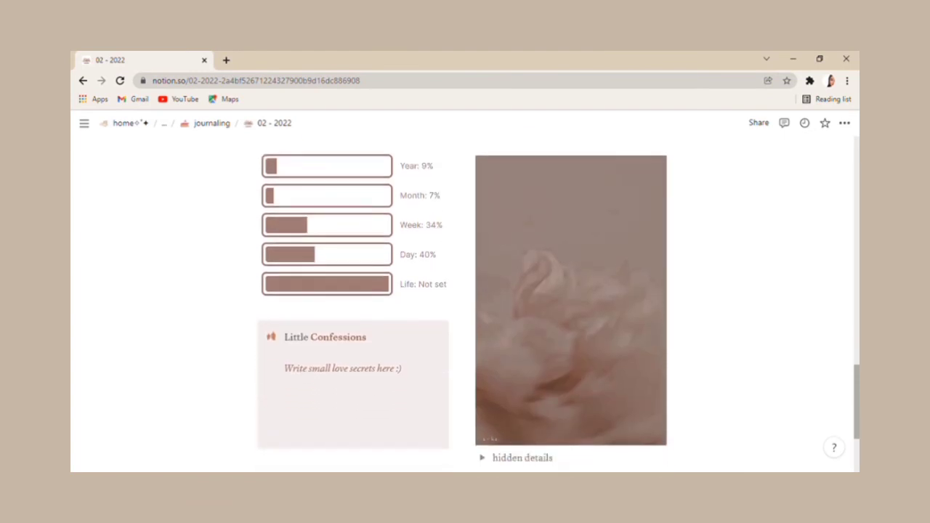
{"action": "scroll", "coordinate": [465, 305], "scroll_direction": "down", "scroll_amount": 3}
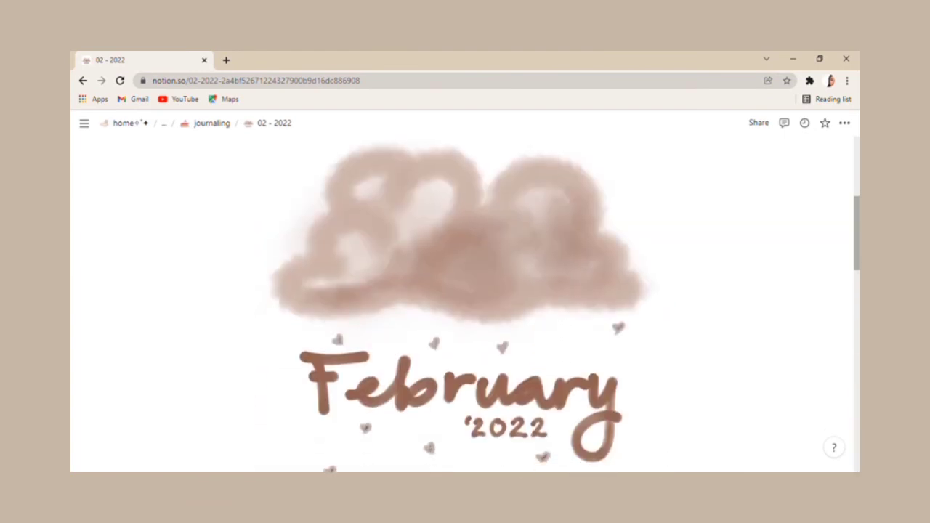
{"action": "scroll", "coordinate": [465, 305], "scroll_direction": "down", "scroll_amount": 5}
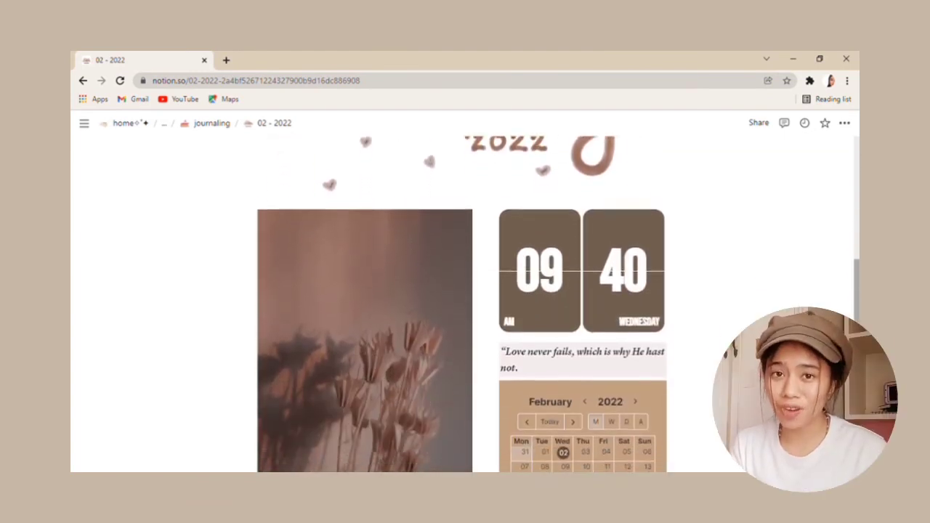
{"action": "scroll", "coordinate": [465, 305], "scroll_direction": "down", "scroll_amount": 5}
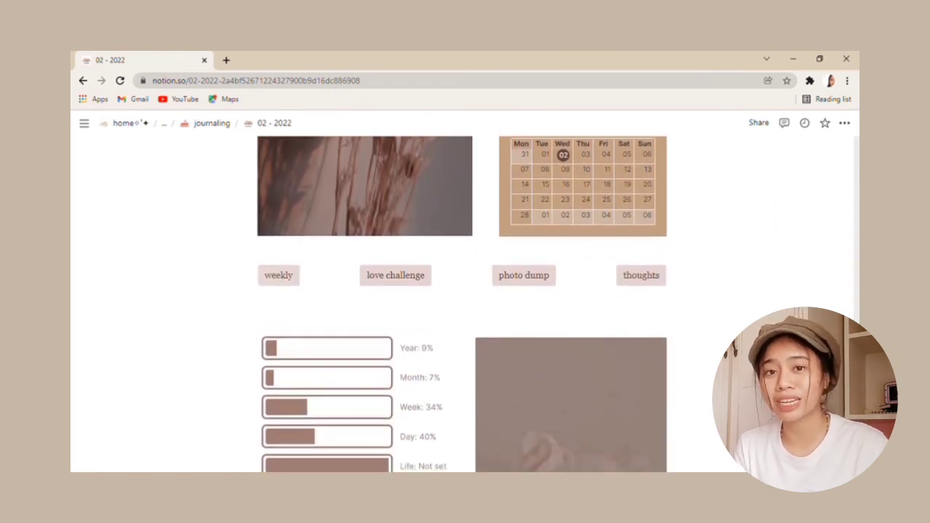
{"action": "scroll", "coordinate": [465, 305], "scroll_direction": "down", "scroll_amount": 3}
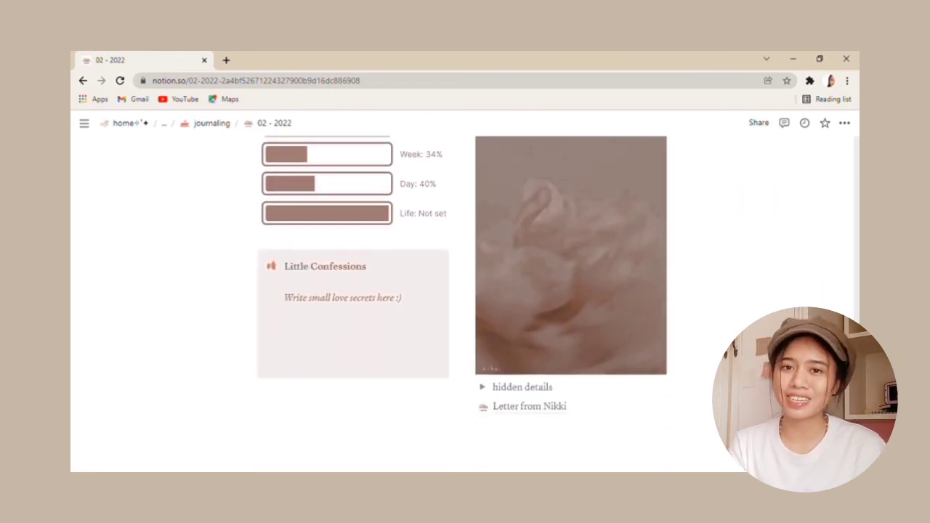